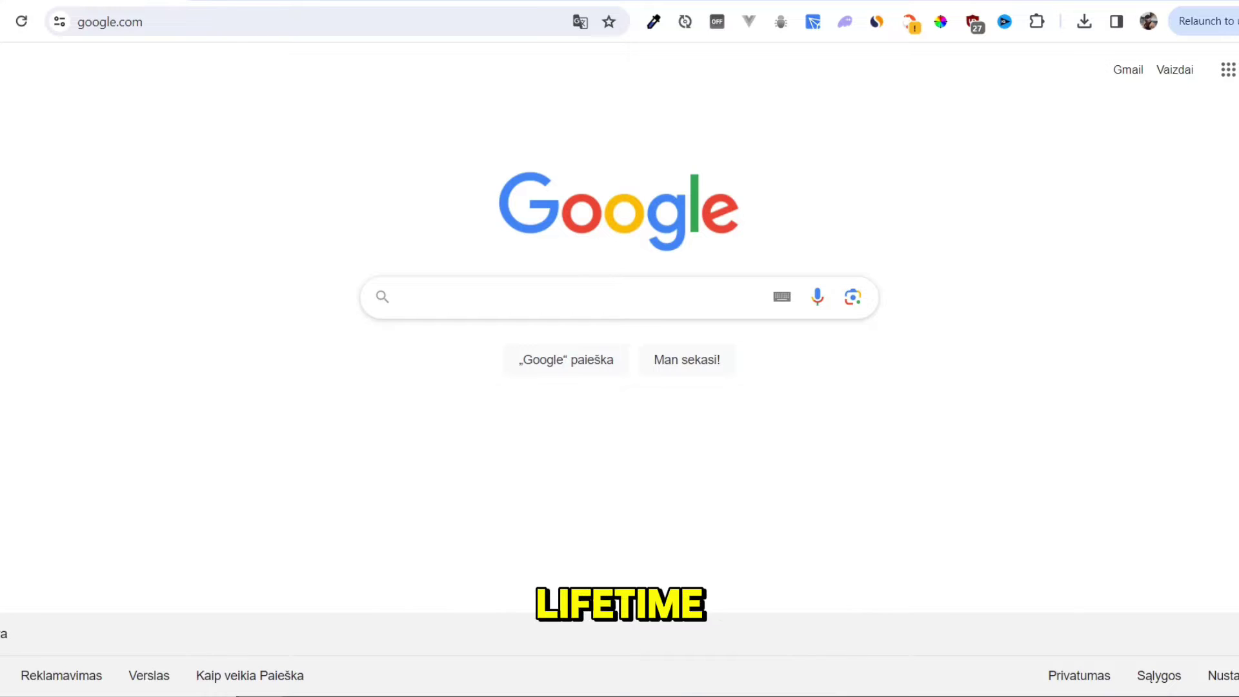
Search Google for "office deployment tool" and open Microsoft's official Office Deployment Tool download page
{"action": "left_click", "coordinate": [406, 297]}
{"action": "type", "text": "offic"}
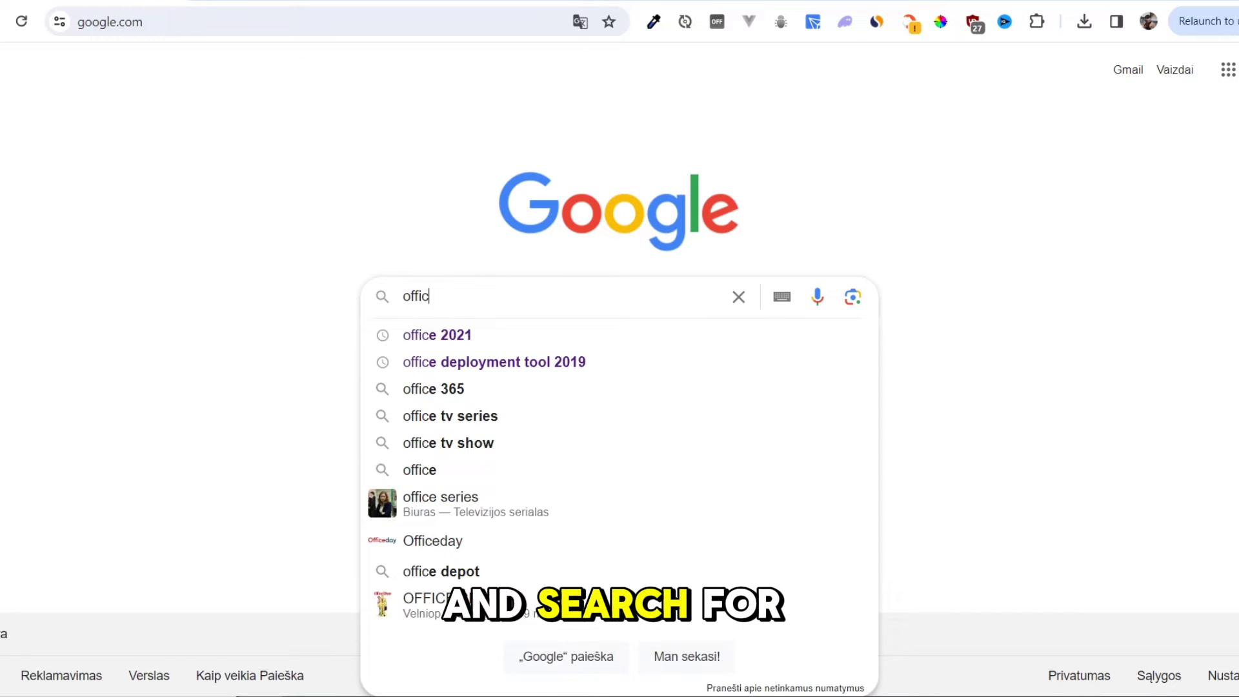
{"action": "type", "text": "e deployment "}
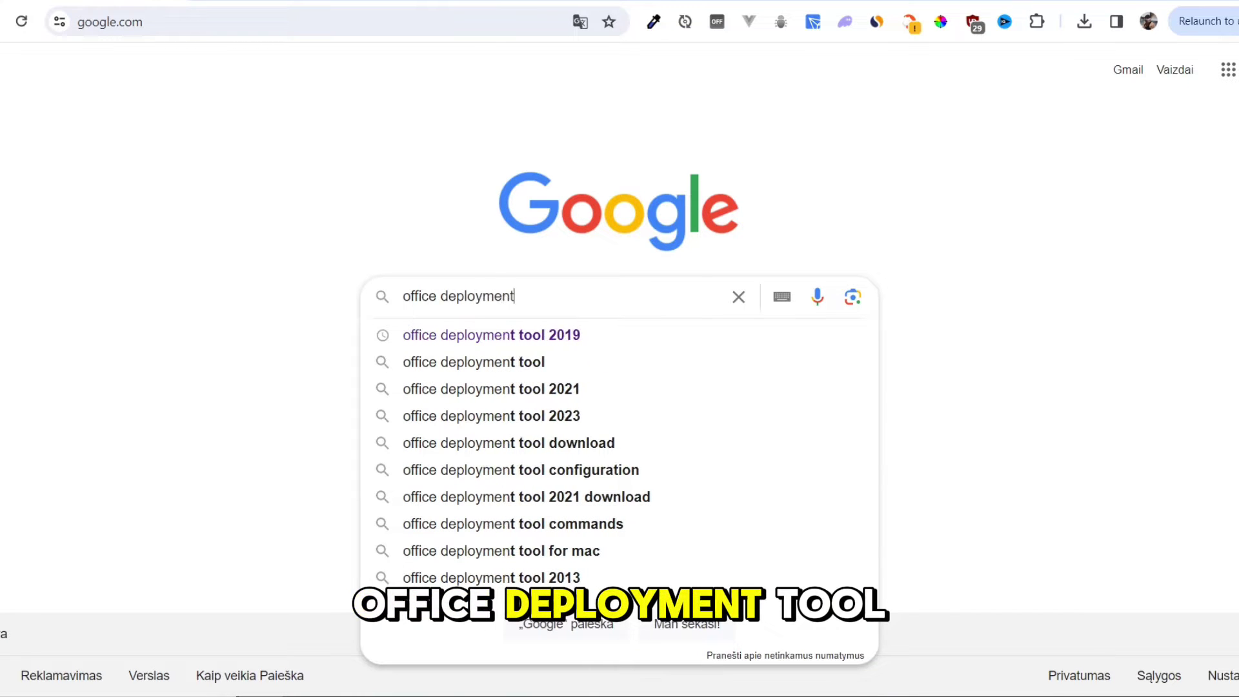
{"action": "type", "text": "tool"}
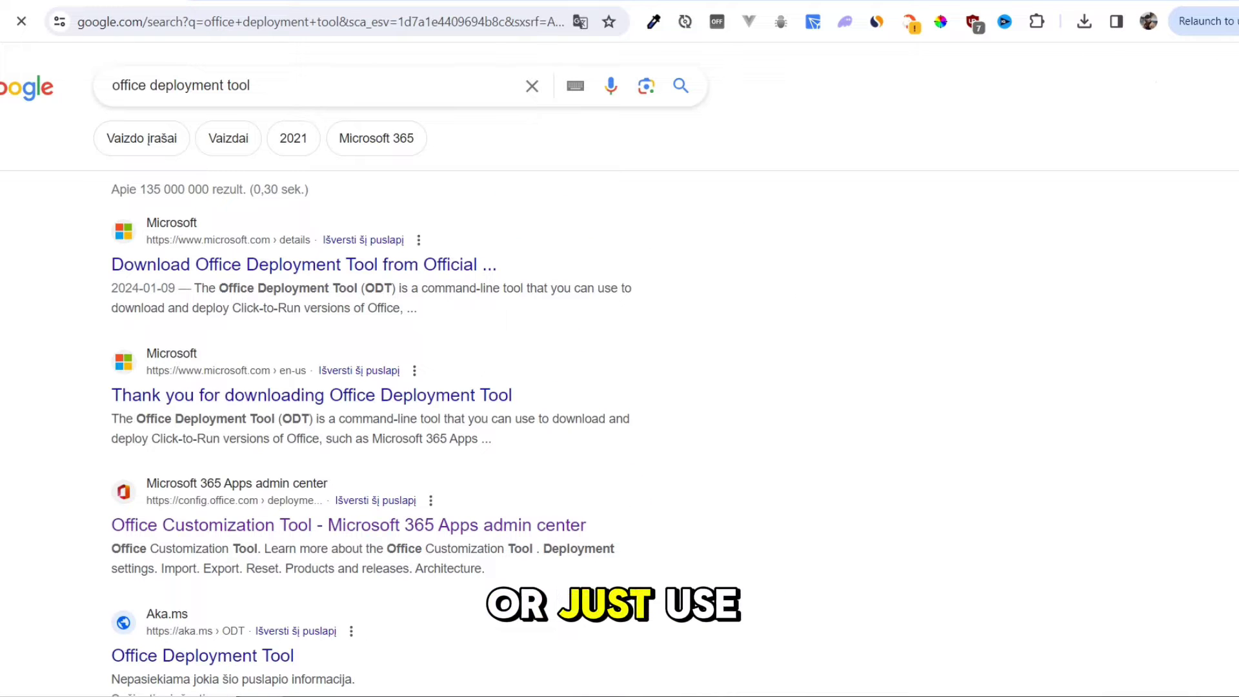
{"action": "left_click", "coordinate": [303, 265]}
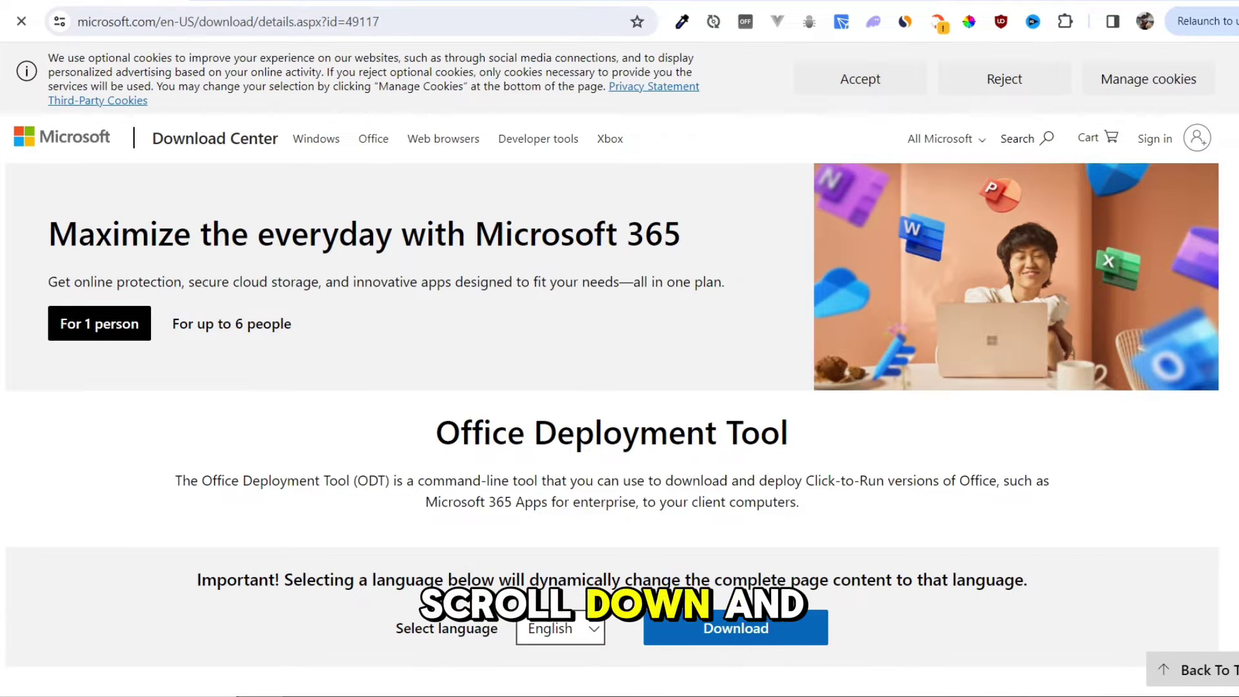
Download the English Office Deployment Tool and allow the blocked unverified installer file to be saved
{"action": "scroll", "coordinate": [619, 361], "scroll_direction": "down", "scroll_amount": 2}
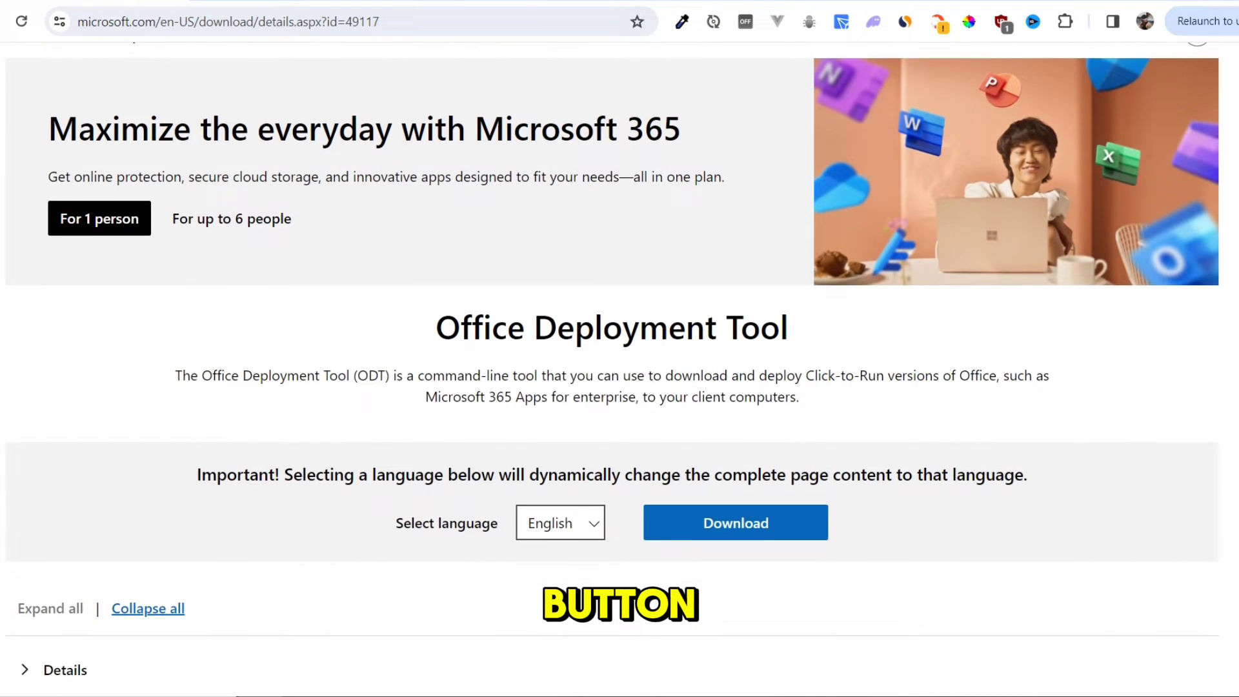
{"action": "left_click", "coordinate": [736, 506]}
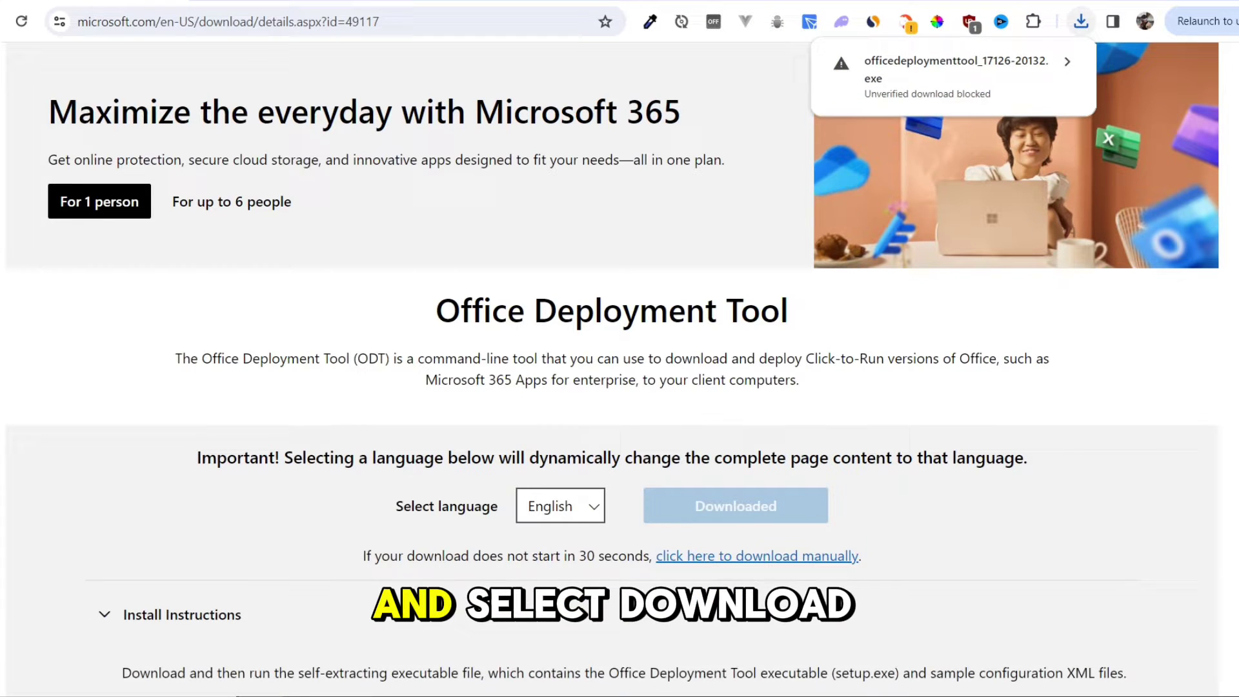
{"action": "left_click", "coordinate": [955, 77]}
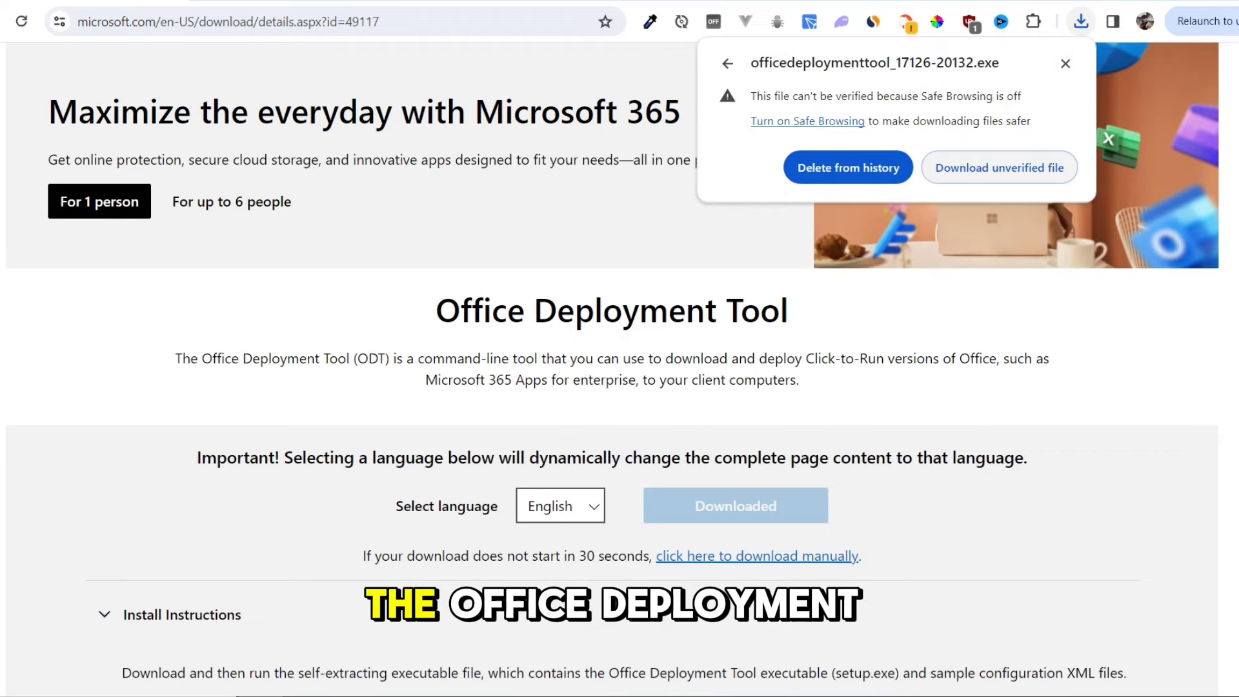
{"action": "left_click", "coordinate": [999, 168]}
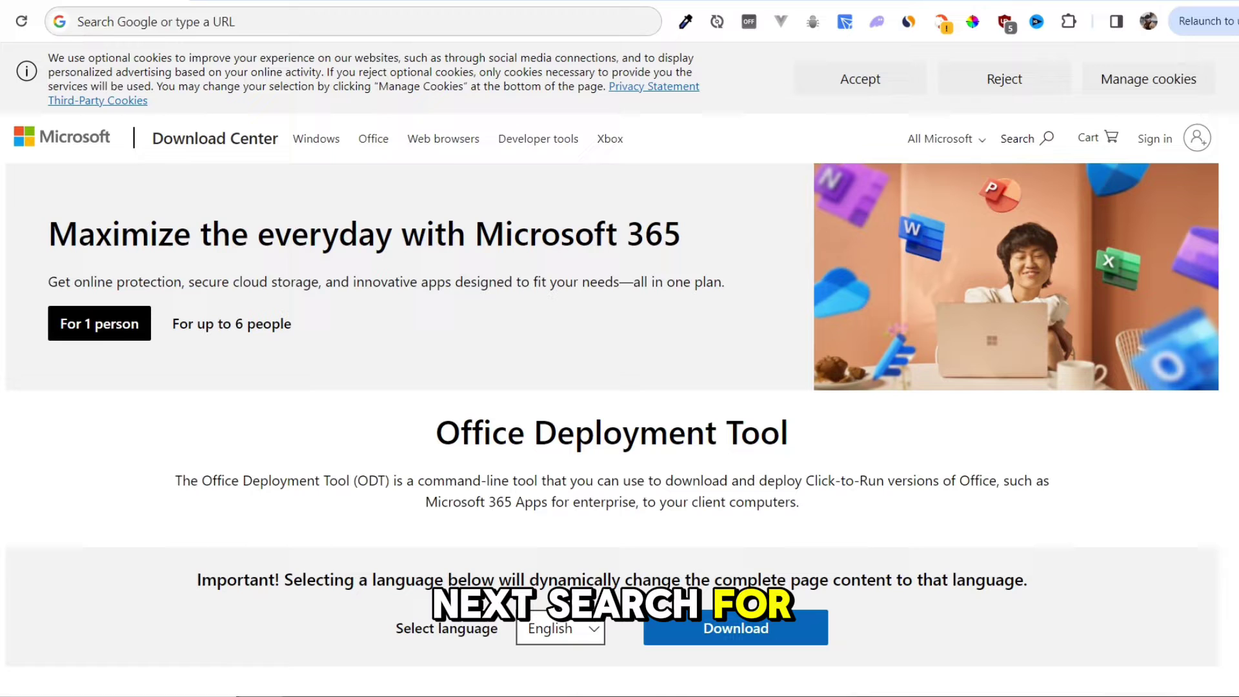
Search the web for "office customization tool" and open the Office Customization Tool in the Microsoft 365 Apps admin center
{"action": "key", "text": "ctrl+l"}
{"action": "type", "text": "office "}
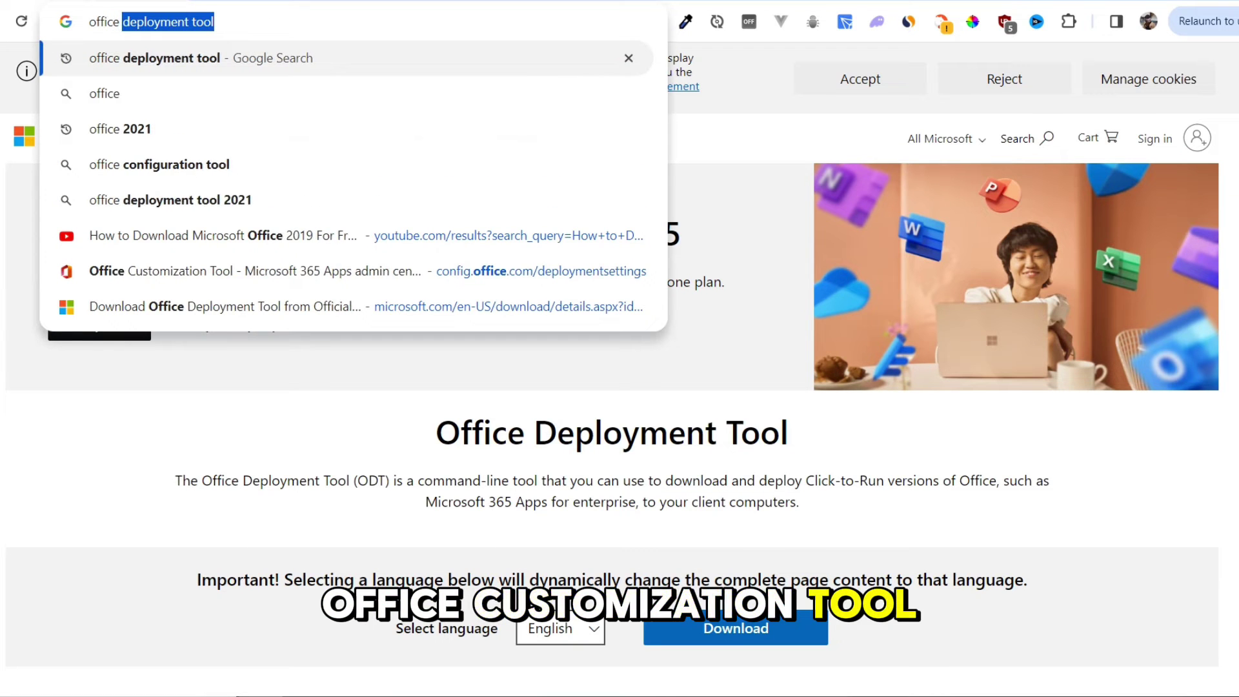
{"action": "type", "text": "custo"}
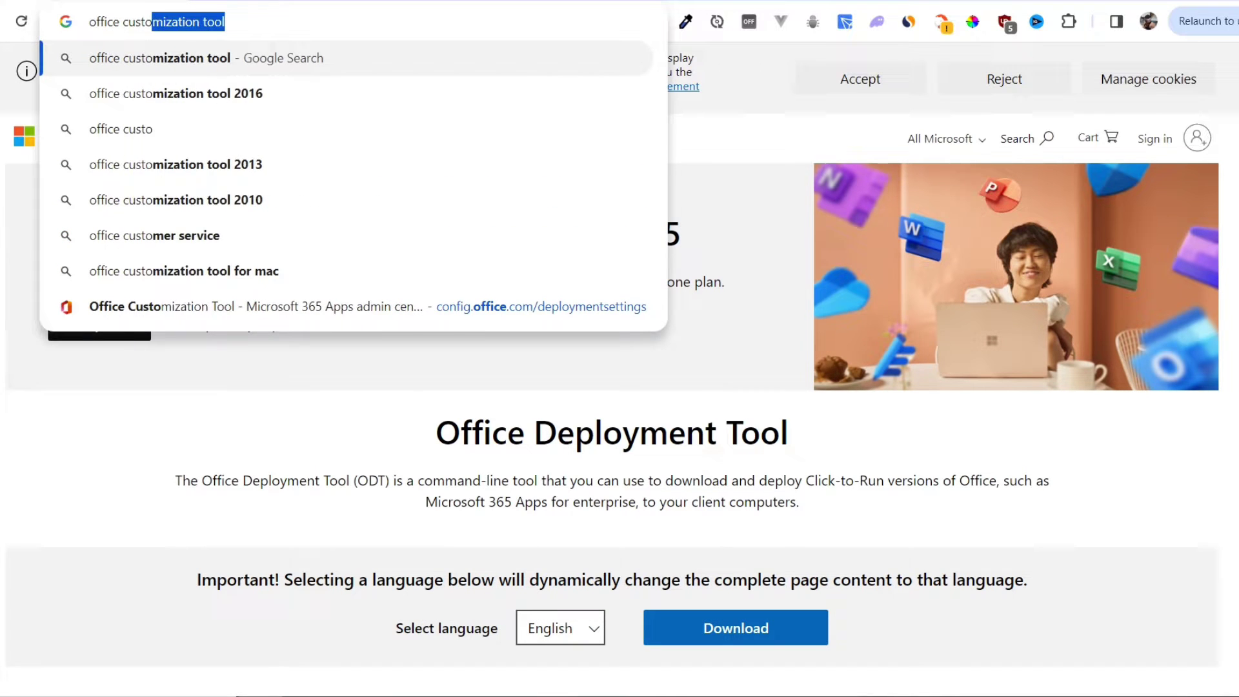
{"action": "key", "text": "Return"}
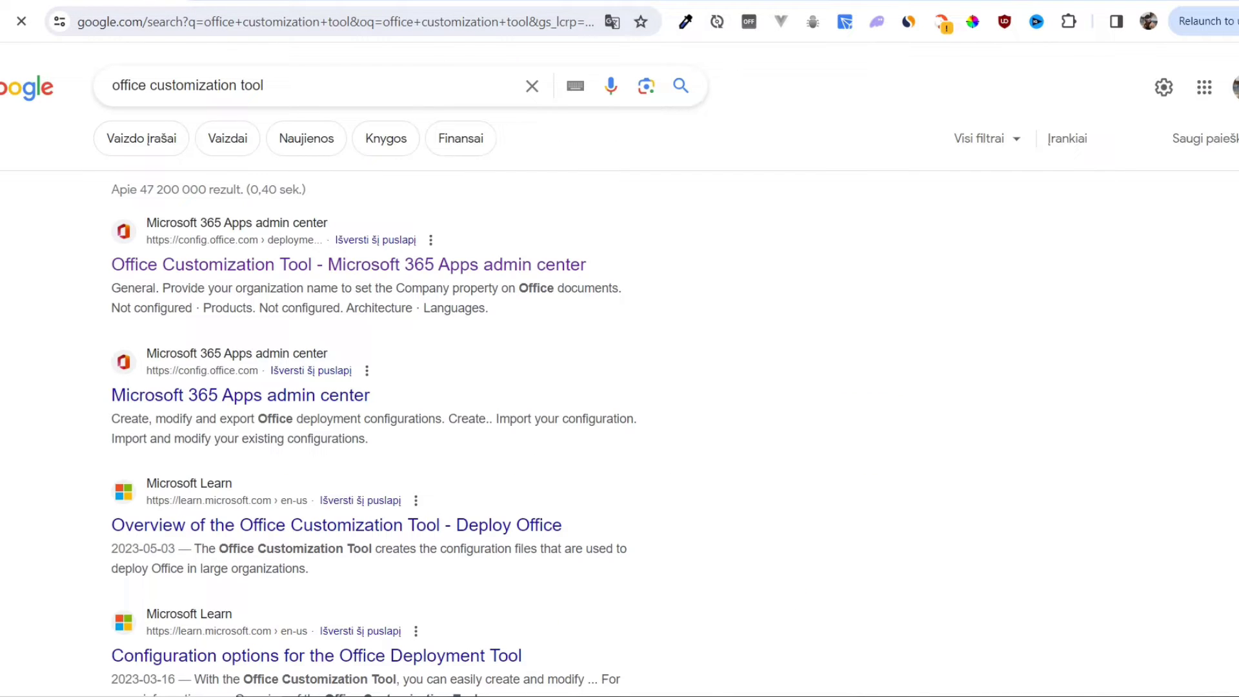
{"action": "left_click", "coordinate": [349, 264]}
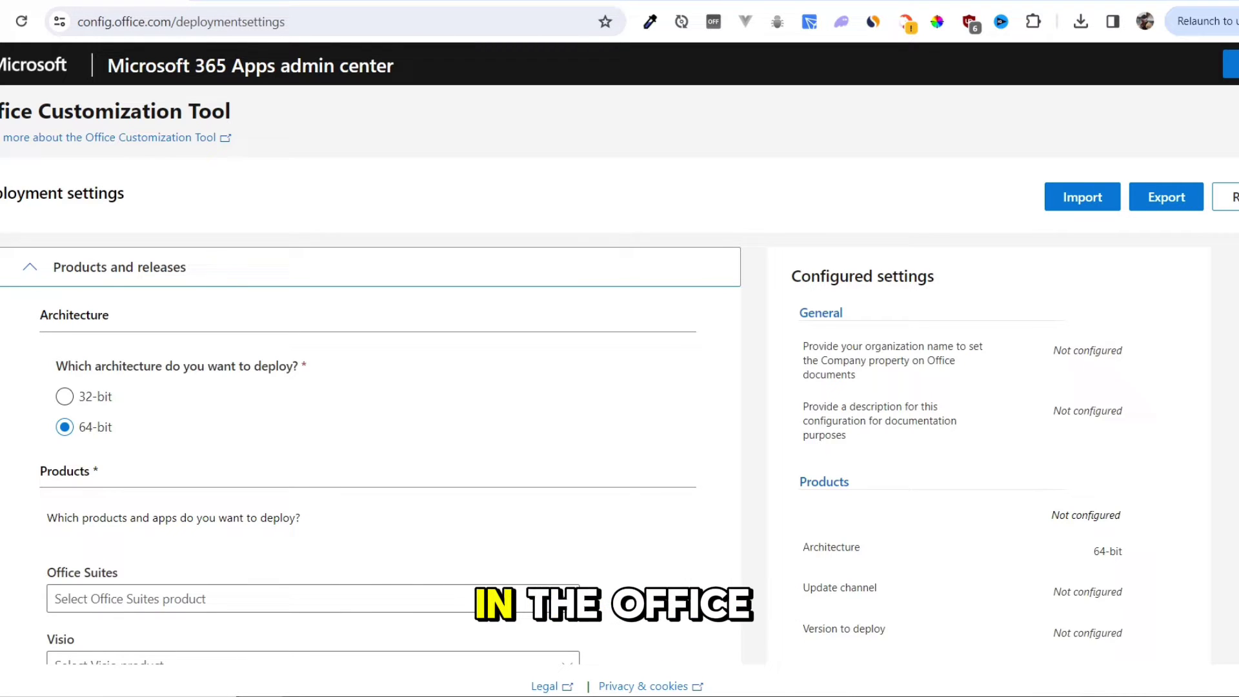
Choose Microsoft 365 Apps for enterprise as the Office suite, keep the default channel and apps, and continue to the language settings
{"action": "left_click", "coordinate": [310, 599]}
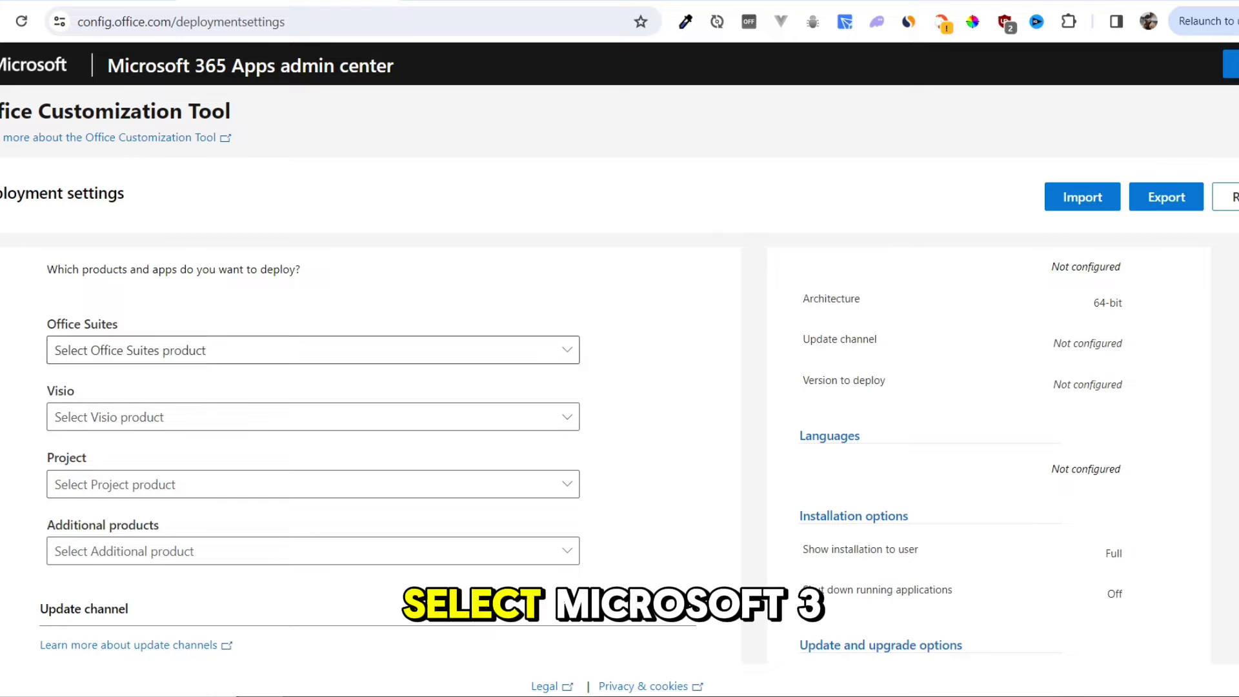
{"action": "left_click", "coordinate": [310, 350]}
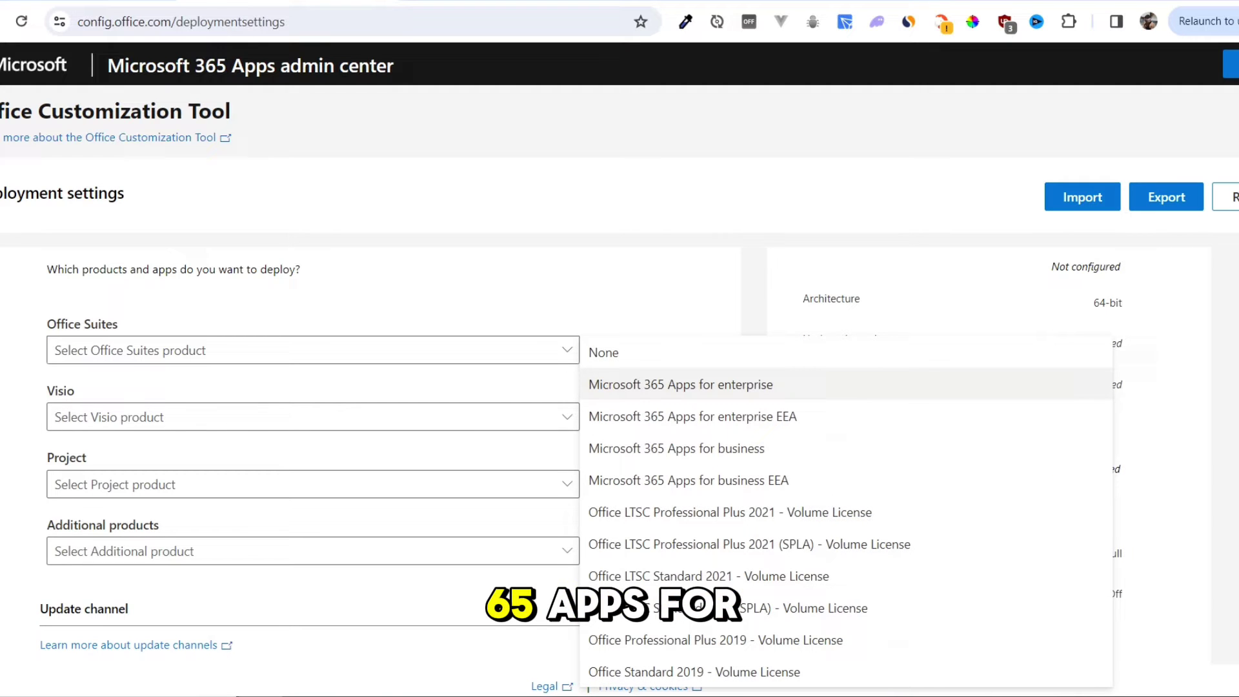
{"action": "left_click", "coordinate": [680, 384]}
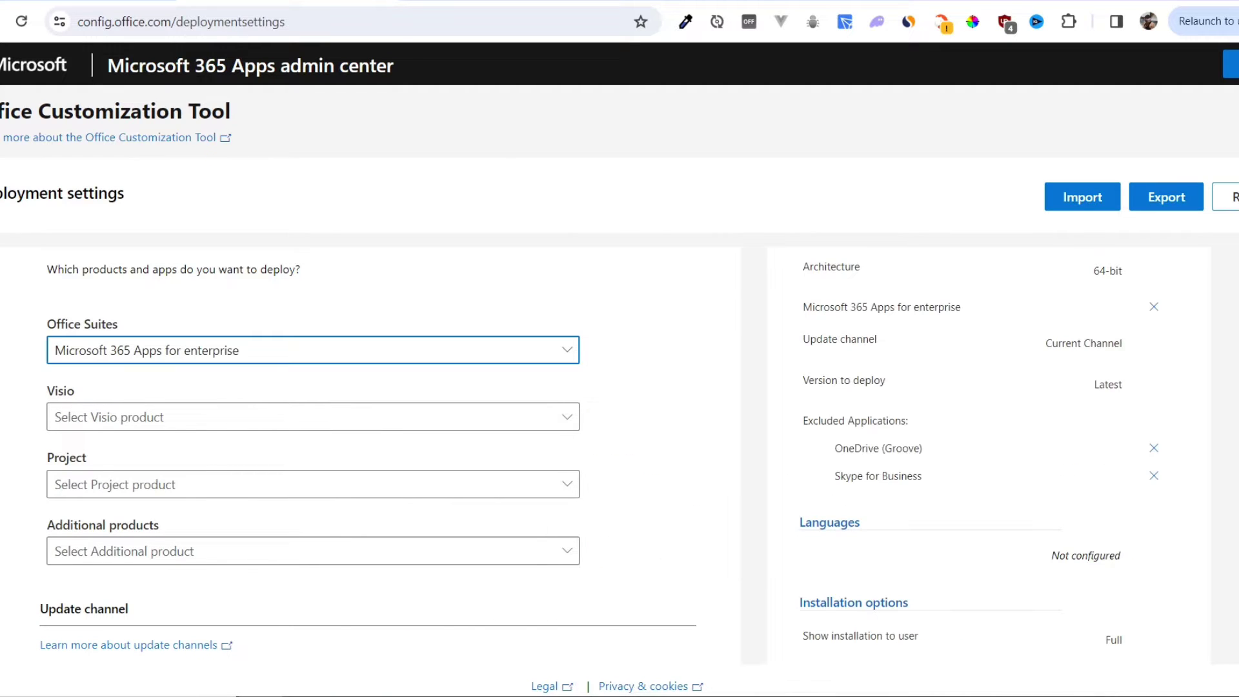
{"action": "scroll", "coordinate": [387, 451], "scroll_direction": "down", "scroll_amount": 1}
{"action": "scroll", "coordinate": [619, 451], "scroll_direction": "down", "scroll_amount": 6}
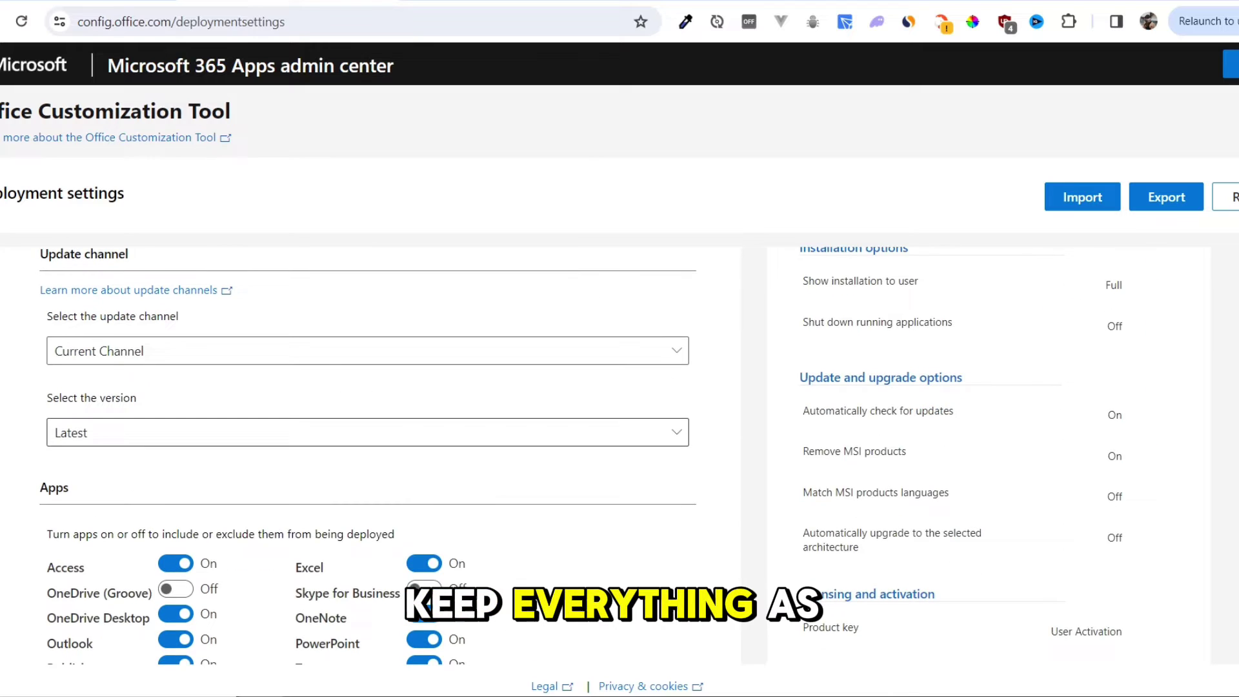
{"action": "scroll", "coordinate": [387, 452], "scroll_direction": "down", "scroll_amount": 2}
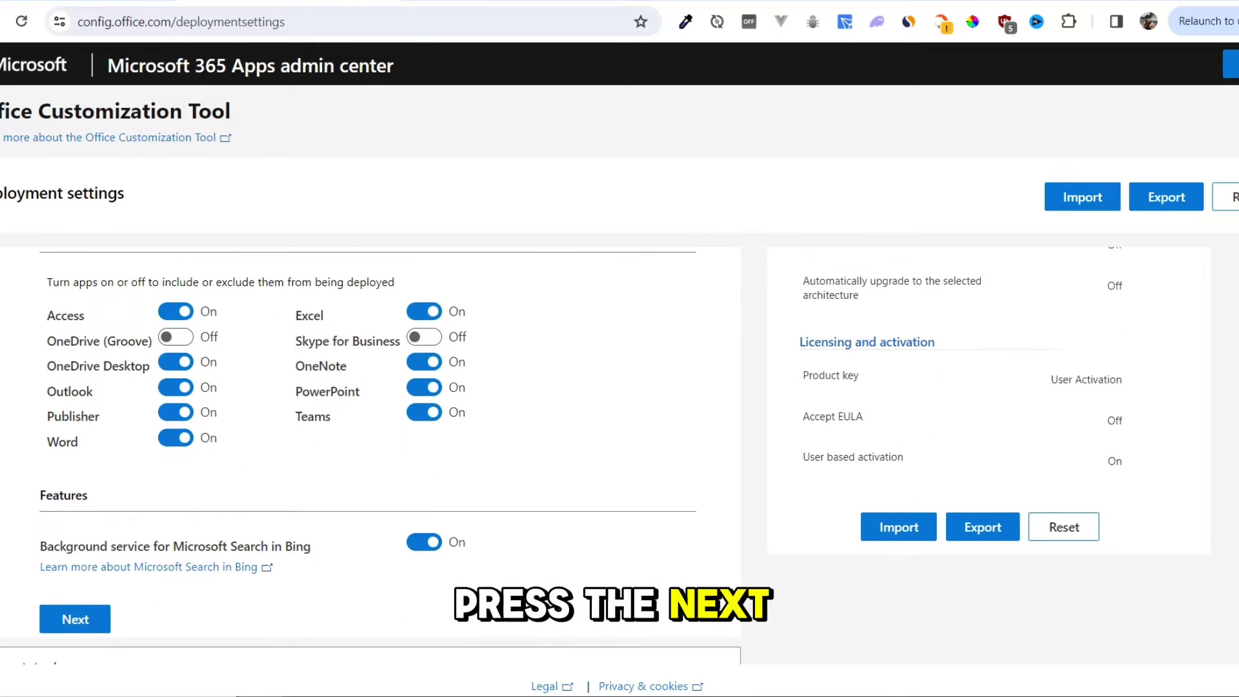
{"action": "left_click", "coordinate": [75, 587]}
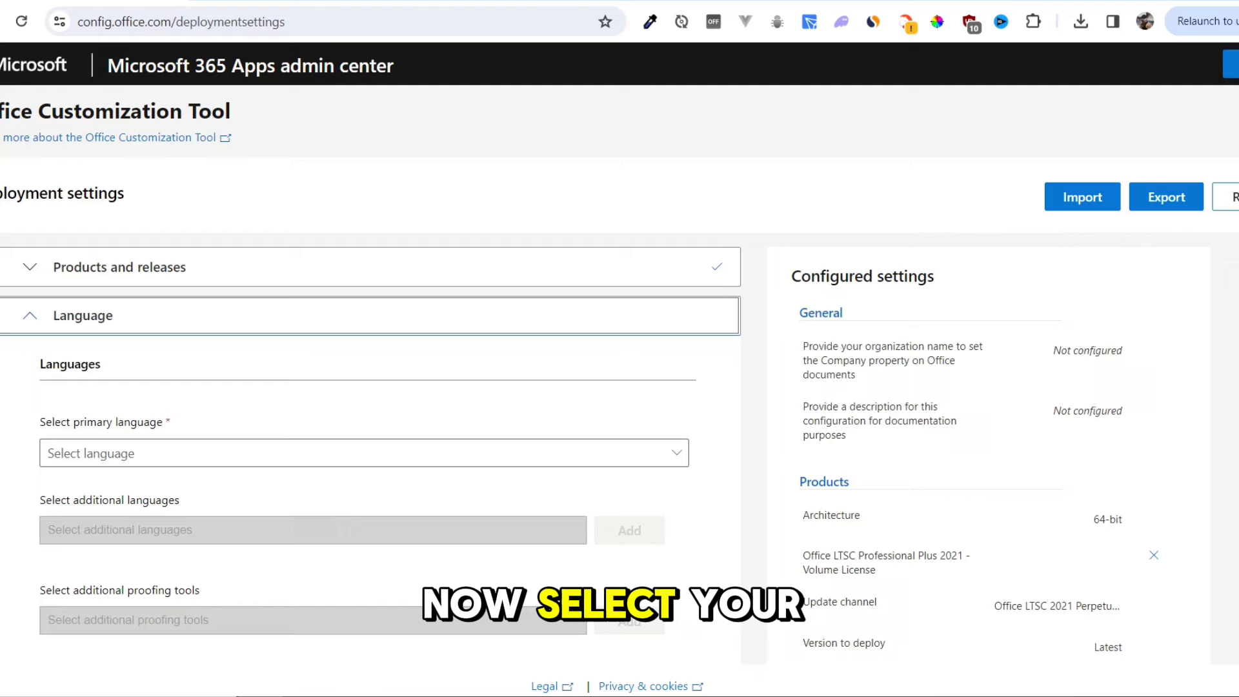
Set the primary language to English (United States) and accept the default installation options with the Office CDN as source
{"action": "left_click", "coordinate": [193, 453]}
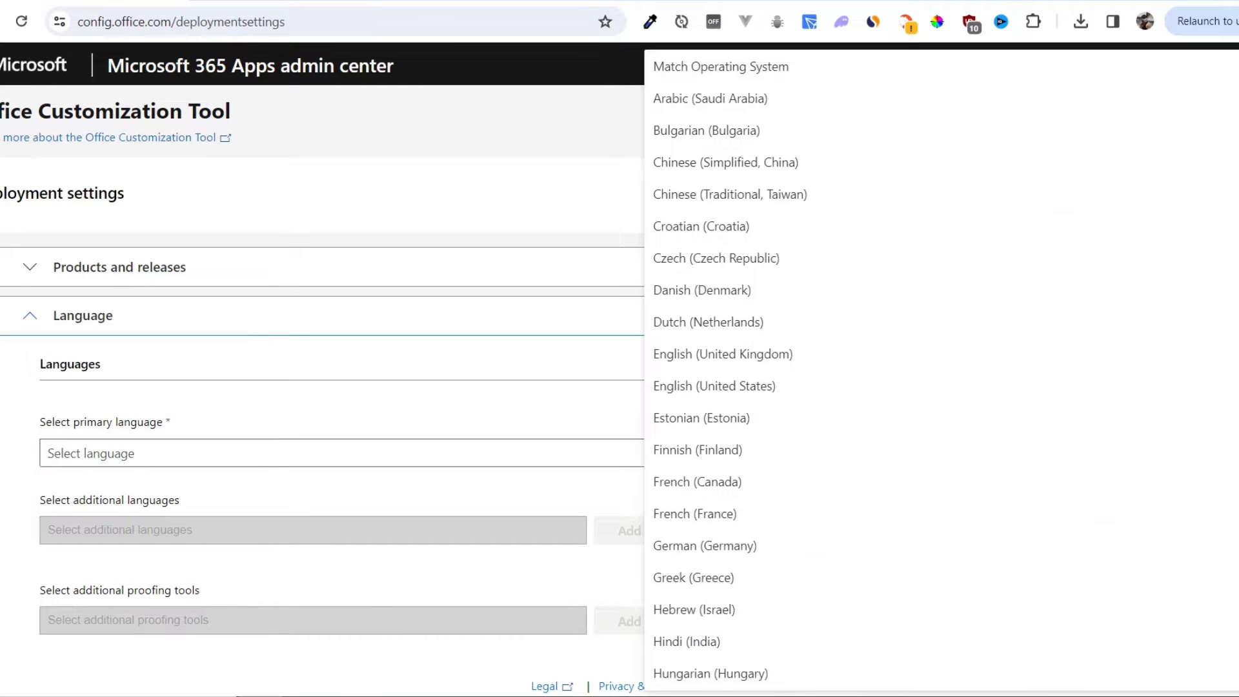
{"action": "left_click", "coordinate": [714, 385]}
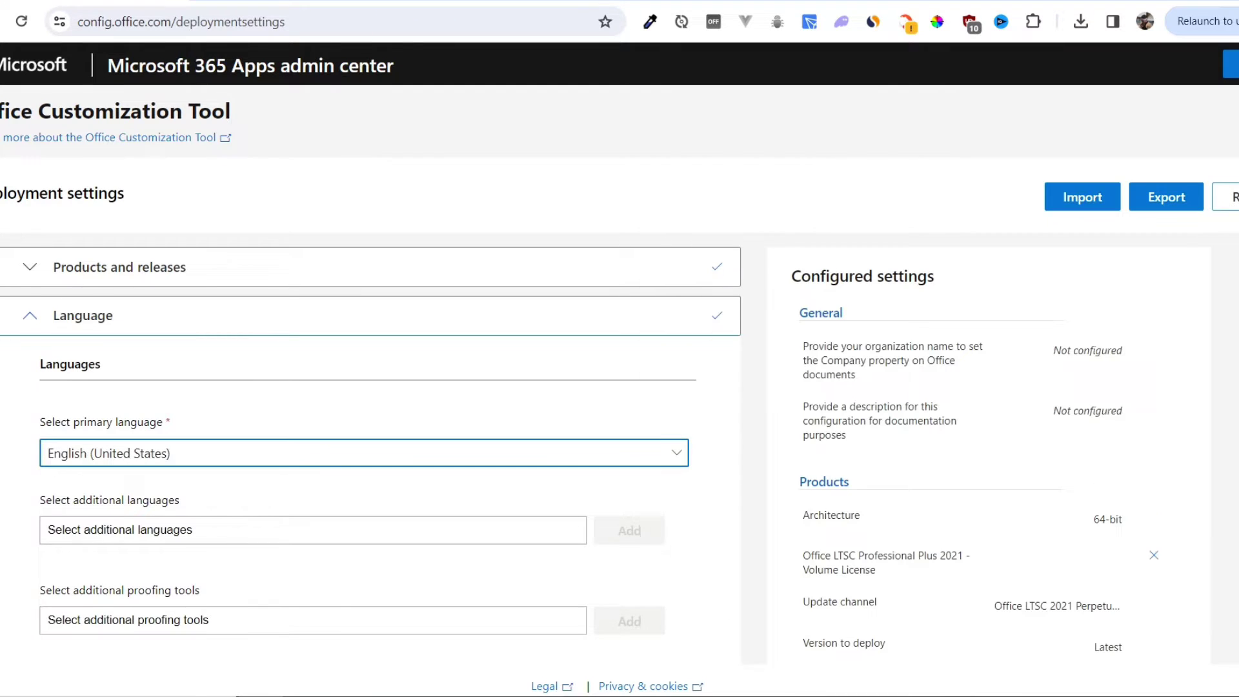
{"action": "scroll", "coordinate": [387, 452], "scroll_direction": "down", "scroll_amount": 2}
{"action": "left_click", "coordinate": [75, 552]}
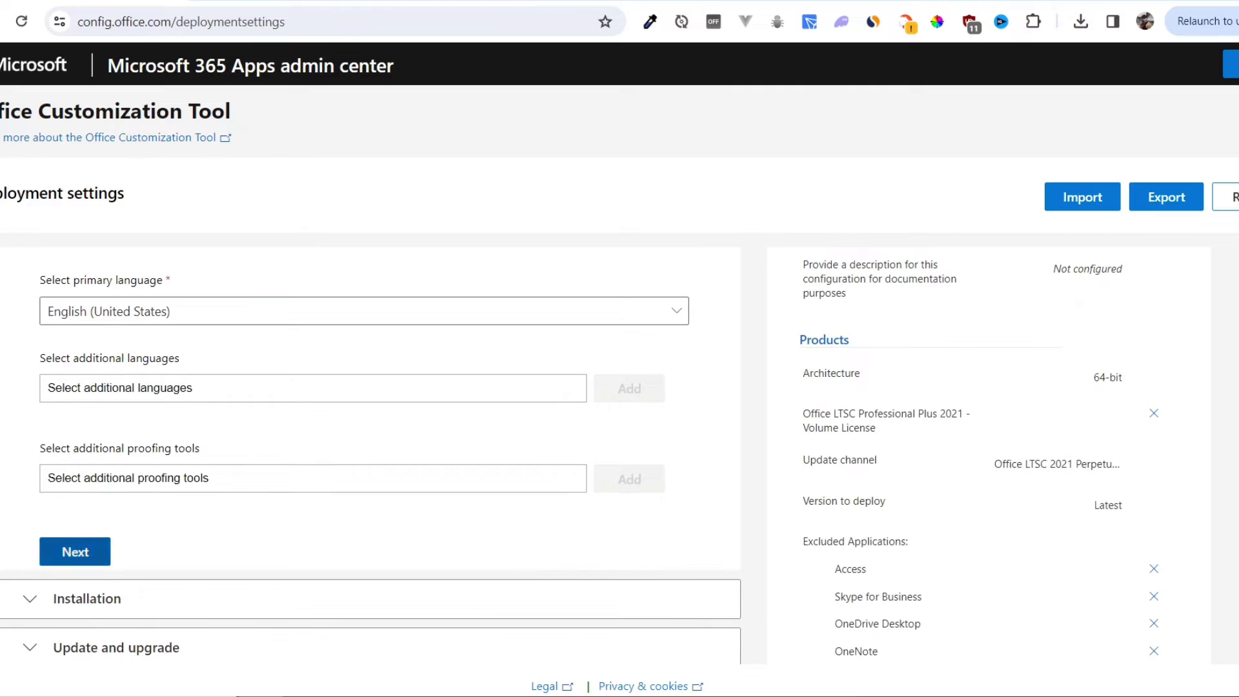
{"action": "scroll", "coordinate": [387, 451], "scroll_direction": "down", "scroll_amount": 2}
{"action": "scroll", "coordinate": [387, 452], "scroll_direction": "down", "scroll_amount": 3}
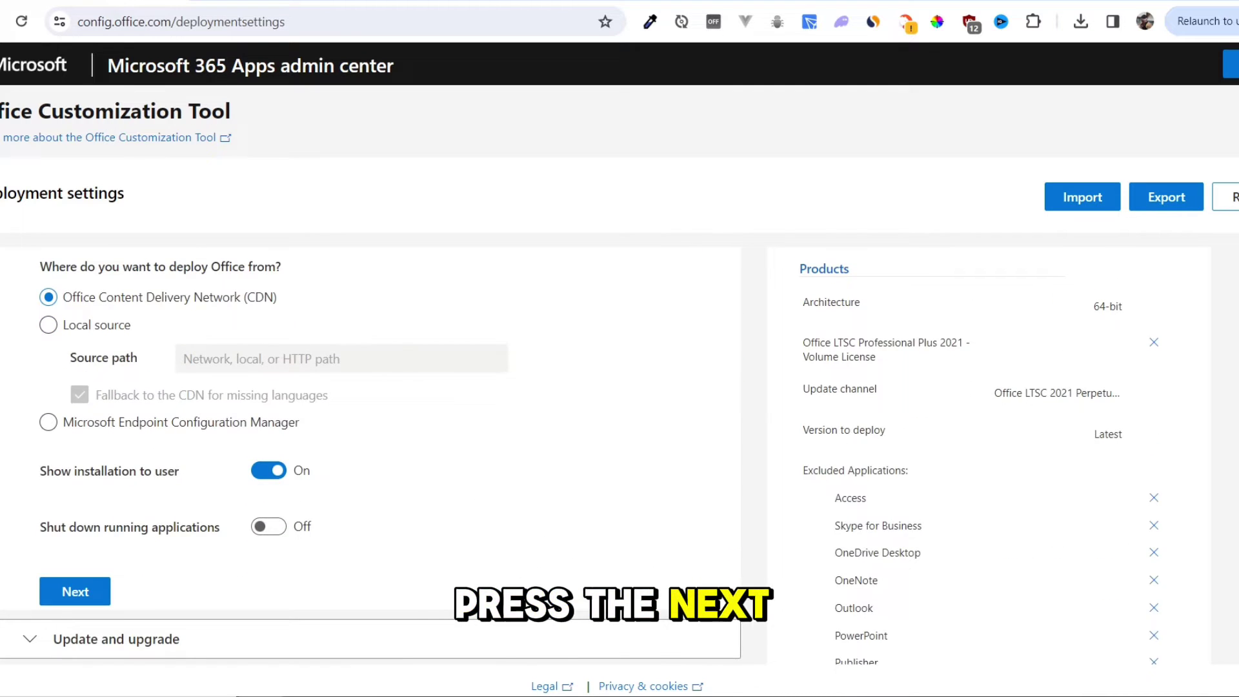
{"action": "left_click", "coordinate": [75, 590]}
Turn off uninstalling MSI versions of Office in the upgrade options and continue to licensing and activation
{"action": "scroll", "coordinate": [387, 452], "scroll_direction": "down", "scroll_amount": 1}
{"action": "scroll", "coordinate": [387, 452], "scroll_direction": "down", "scroll_amount": 7}
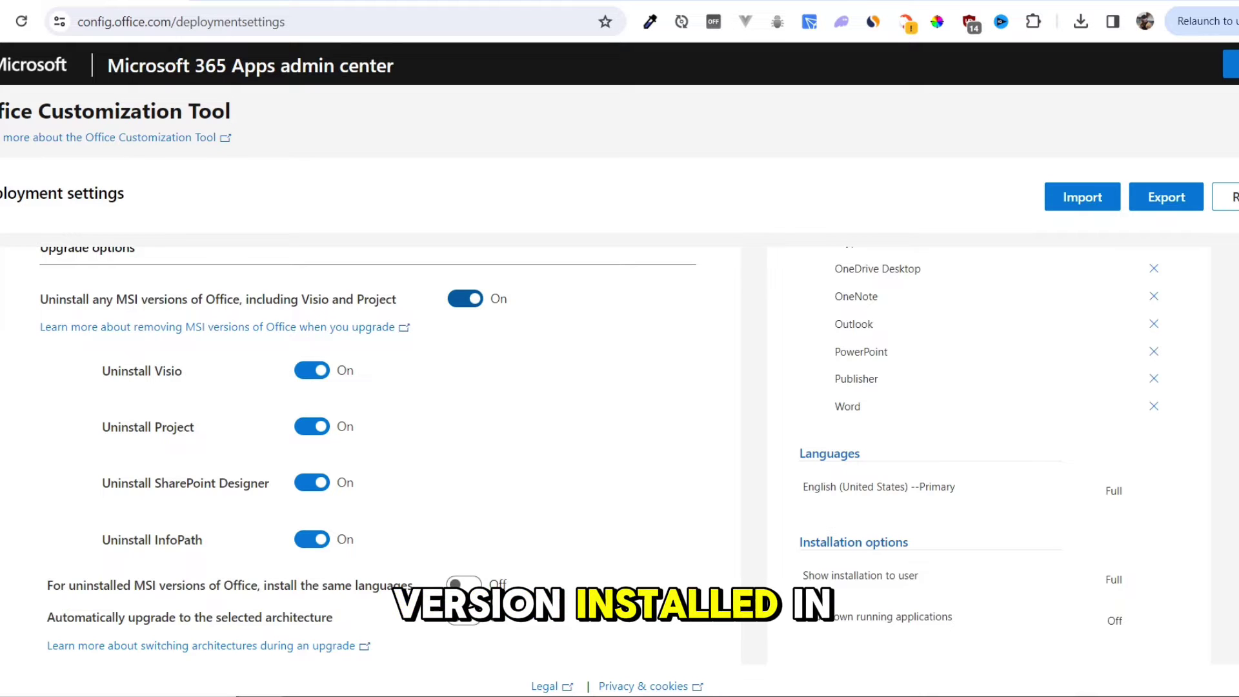
{"action": "left_click", "coordinate": [465, 299]}
{"action": "scroll", "coordinate": [599, 456], "scroll_direction": "down", "scroll_amount": 1}
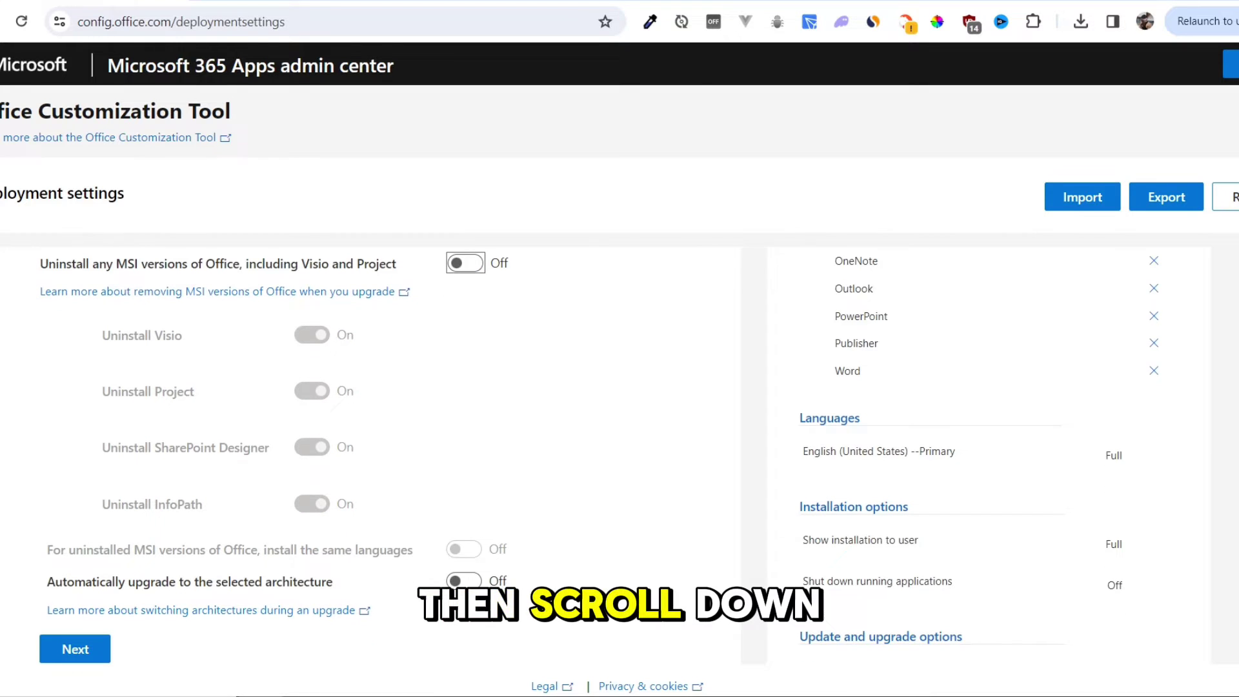
{"action": "left_click", "coordinate": [75, 649]}
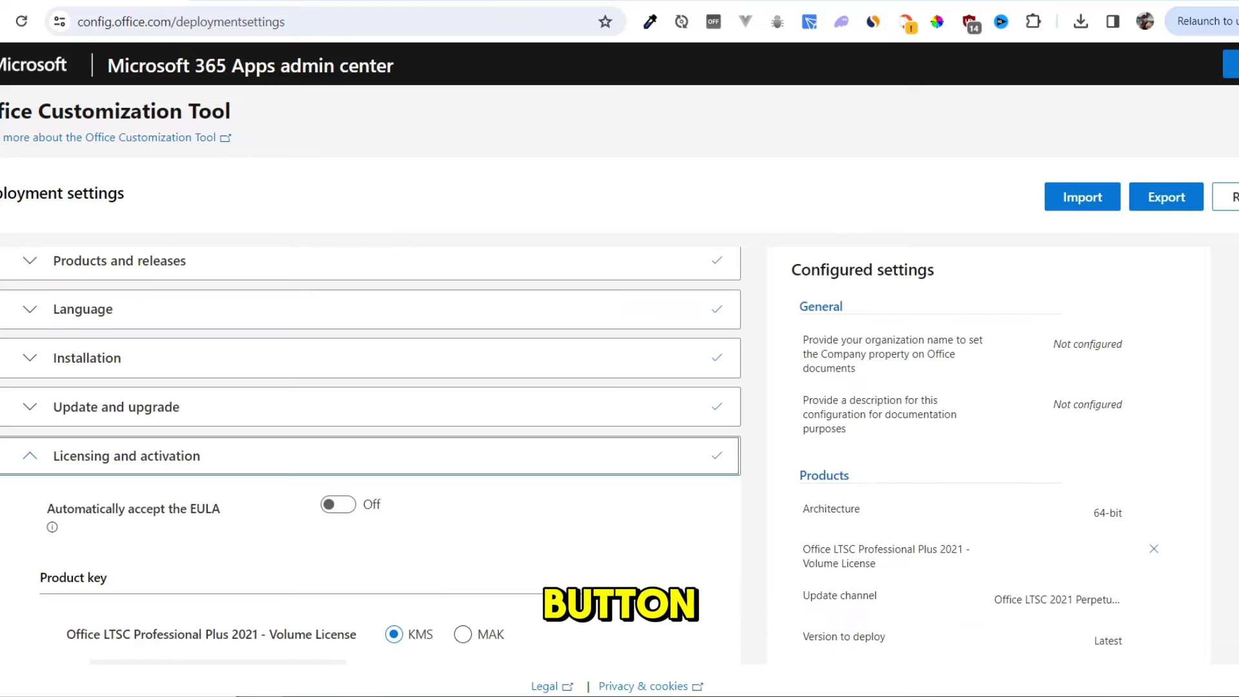
Accept the default licensing, general and application preference settings and finish the deployment configuration
{"action": "scroll", "coordinate": [370, 455], "scroll_direction": "down", "scroll_amount": 6}
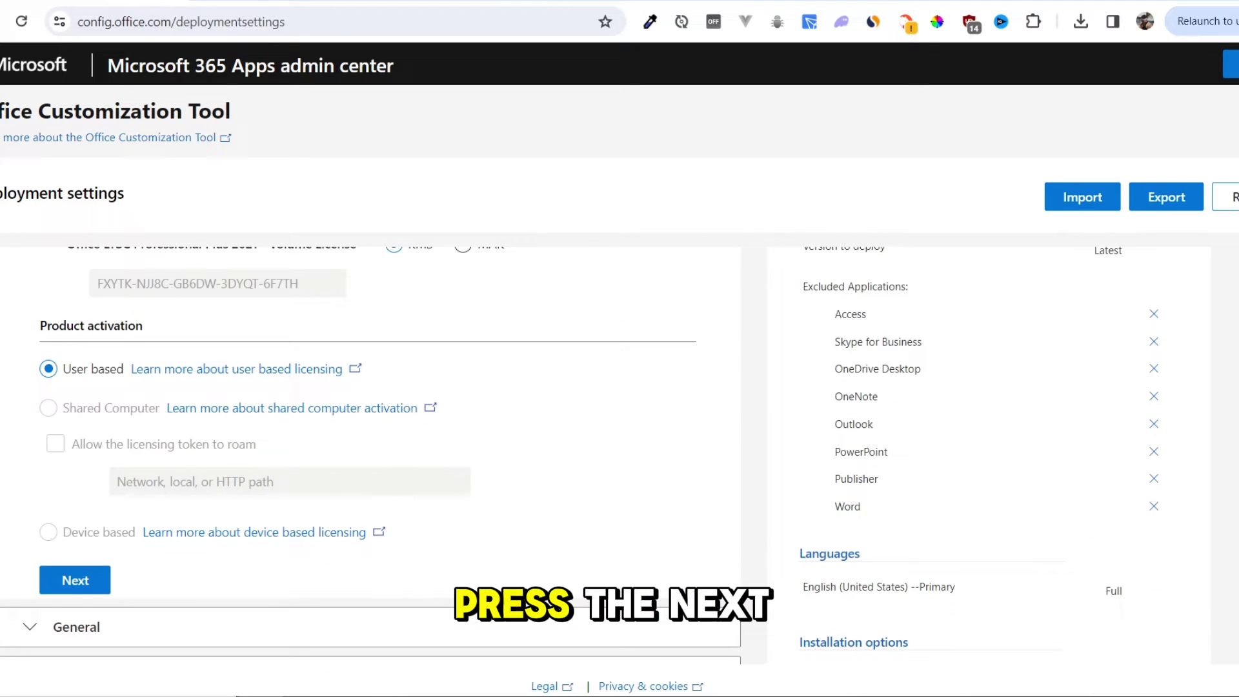
{"action": "left_click", "coordinate": [75, 580]}
{"action": "scroll", "coordinate": [371, 455], "scroll_direction": "down", "scroll_amount": 5}
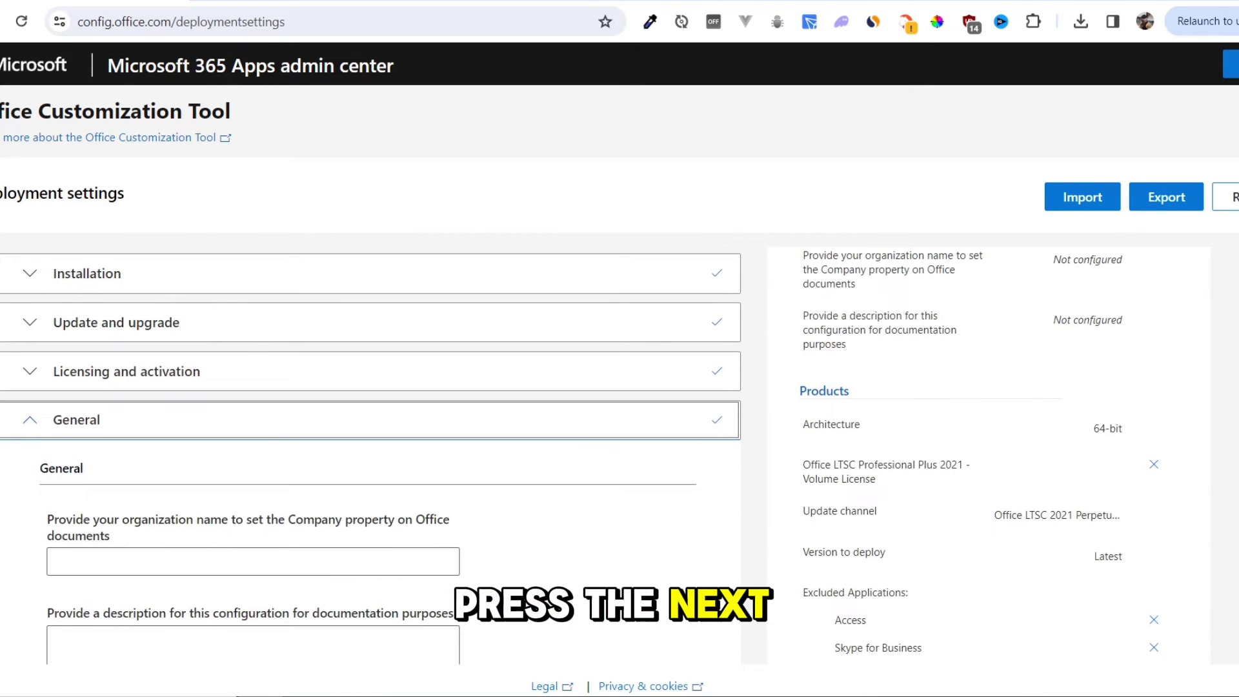
{"action": "scroll", "coordinate": [371, 455], "scroll_direction": "down", "scroll_amount": 3}
{"action": "scroll", "coordinate": [370, 455], "scroll_direction": "up", "scroll_amount": 1}
{"action": "left_click", "coordinate": [75, 296]}
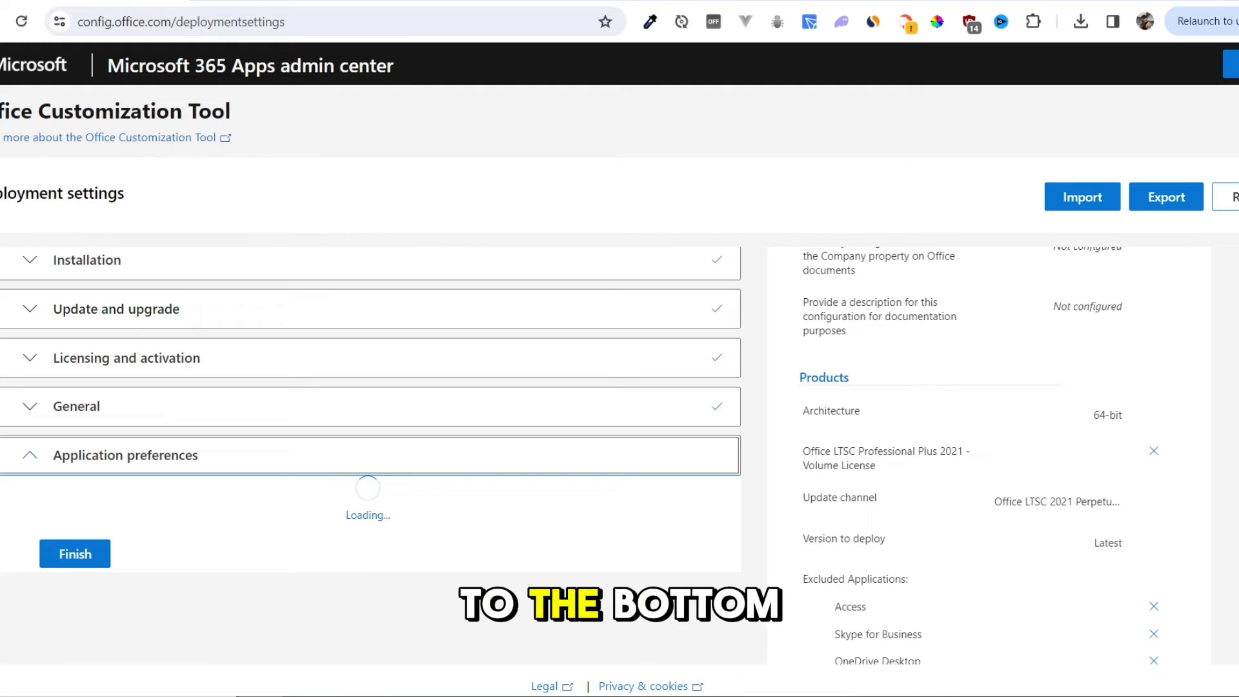
{"action": "scroll", "coordinate": [370, 455], "scroll_direction": "down", "scroll_amount": 8}
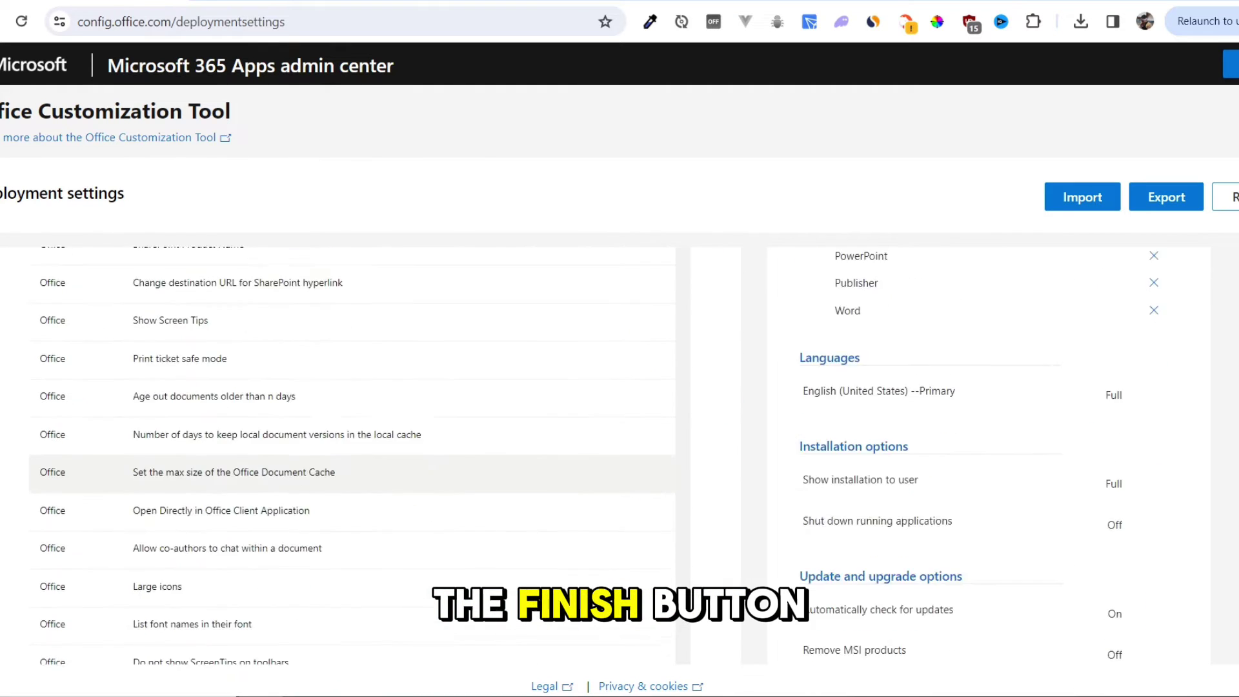
{"action": "left_click", "coordinate": [75, 548]}
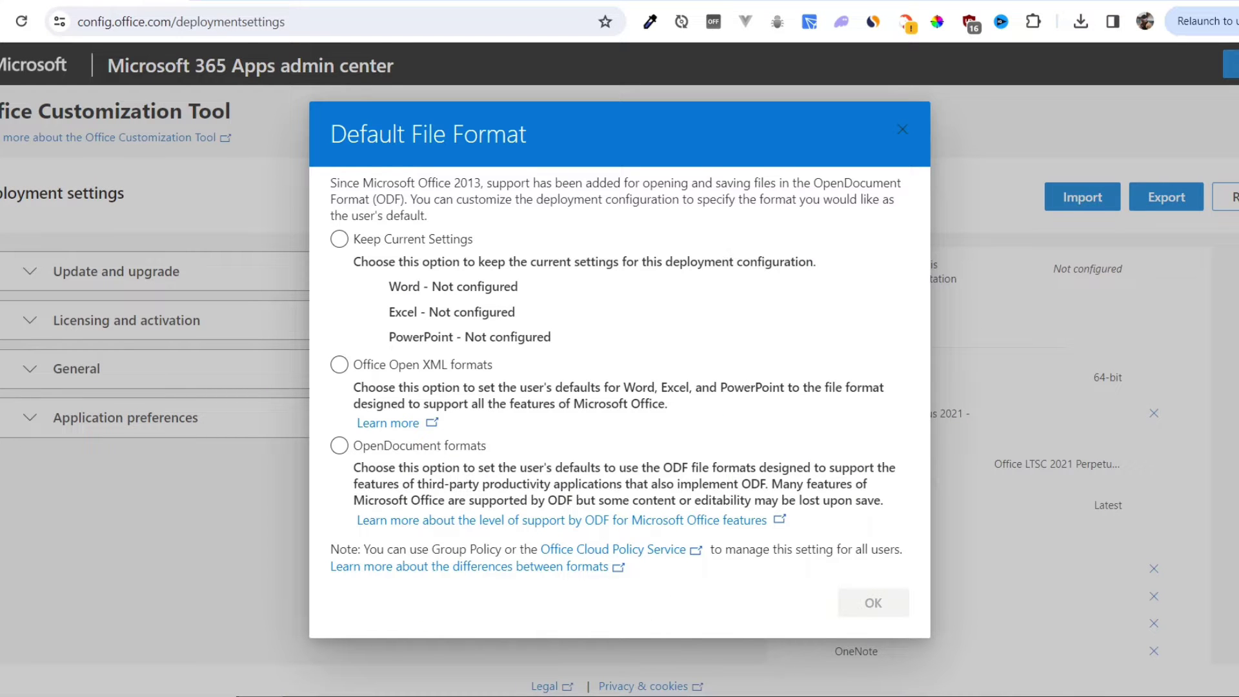
Set the default file format to Office Open XML formats and accept the license agreement for the XML export
{"action": "left_click", "coordinate": [338, 365]}
{"action": "left_click", "coordinate": [873, 603]}
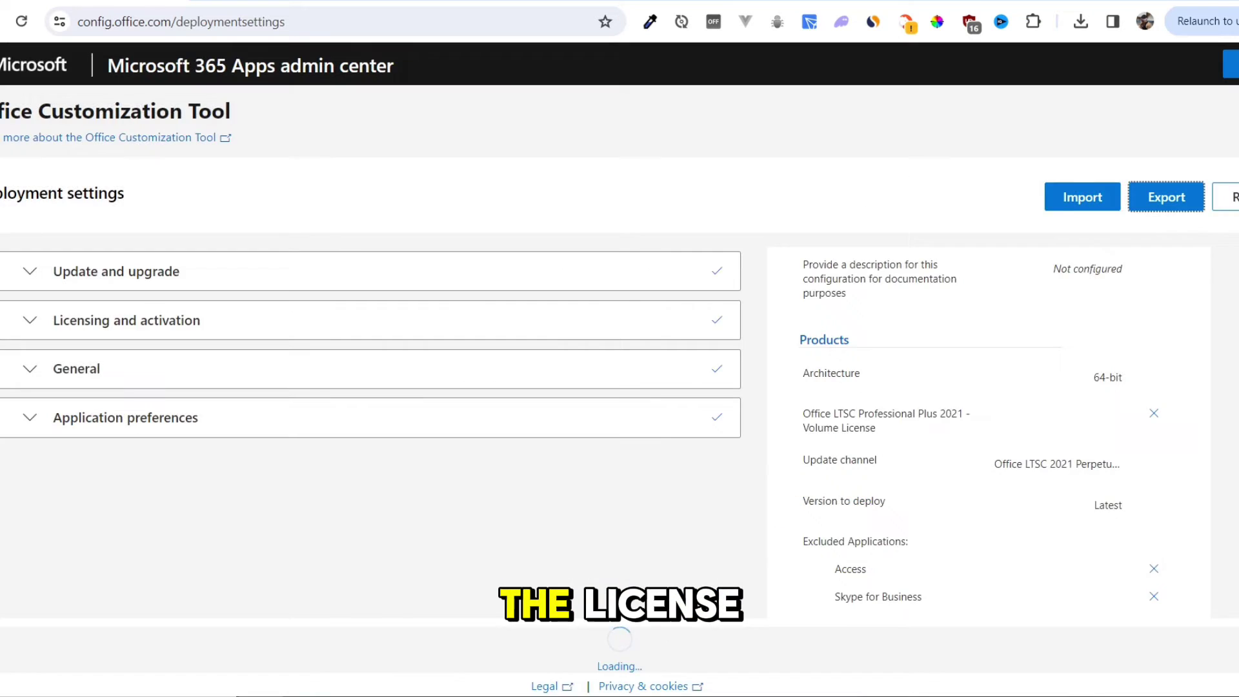
{"action": "left_click", "coordinate": [1166, 196]}
{"action": "left_click", "coordinate": [657, 440]}
{"action": "left_click", "coordinate": [656, 440]}
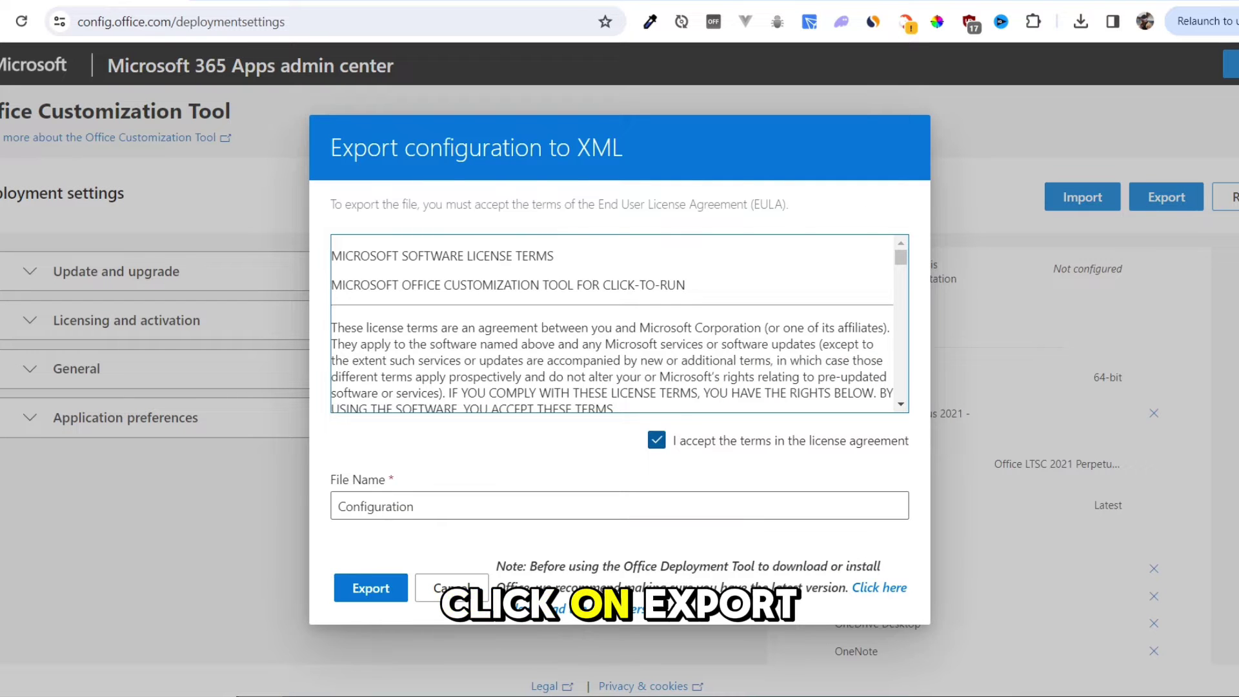
Export the configuration under the file name Configuration and allow the blocked unverified XML file to be saved
{"action": "left_click", "coordinate": [370, 588]}
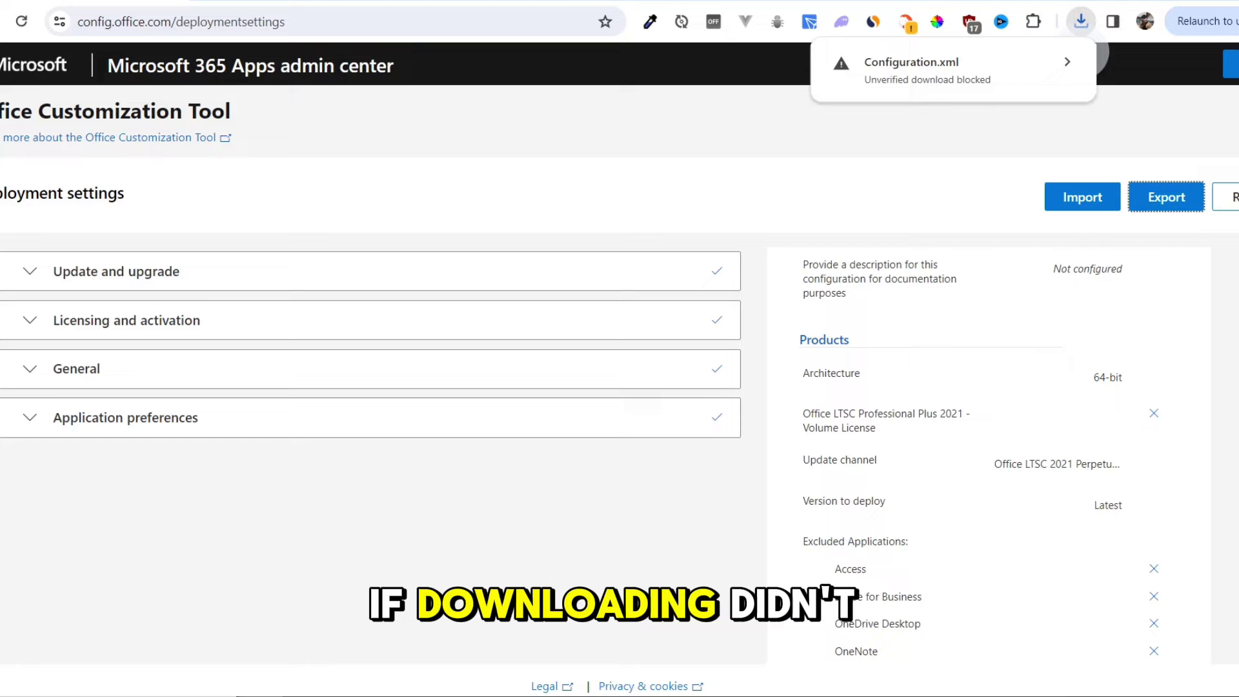
{"action": "left_click", "coordinate": [929, 70]}
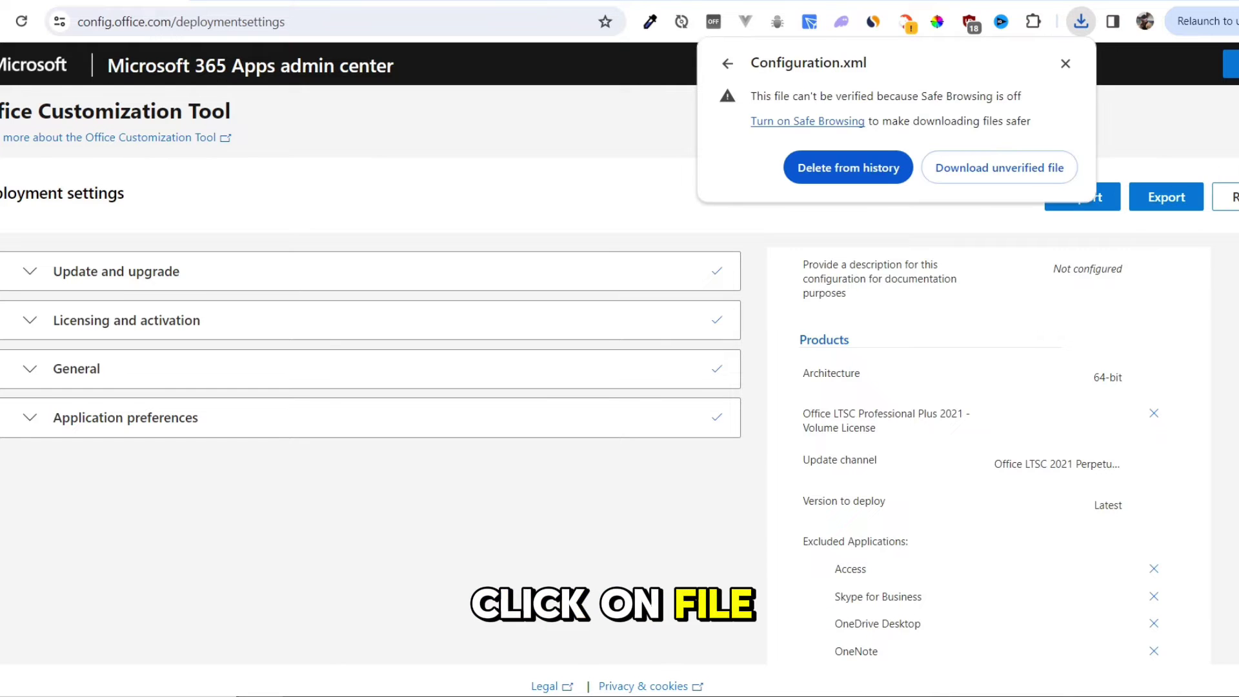
{"action": "left_click", "coordinate": [999, 168]}
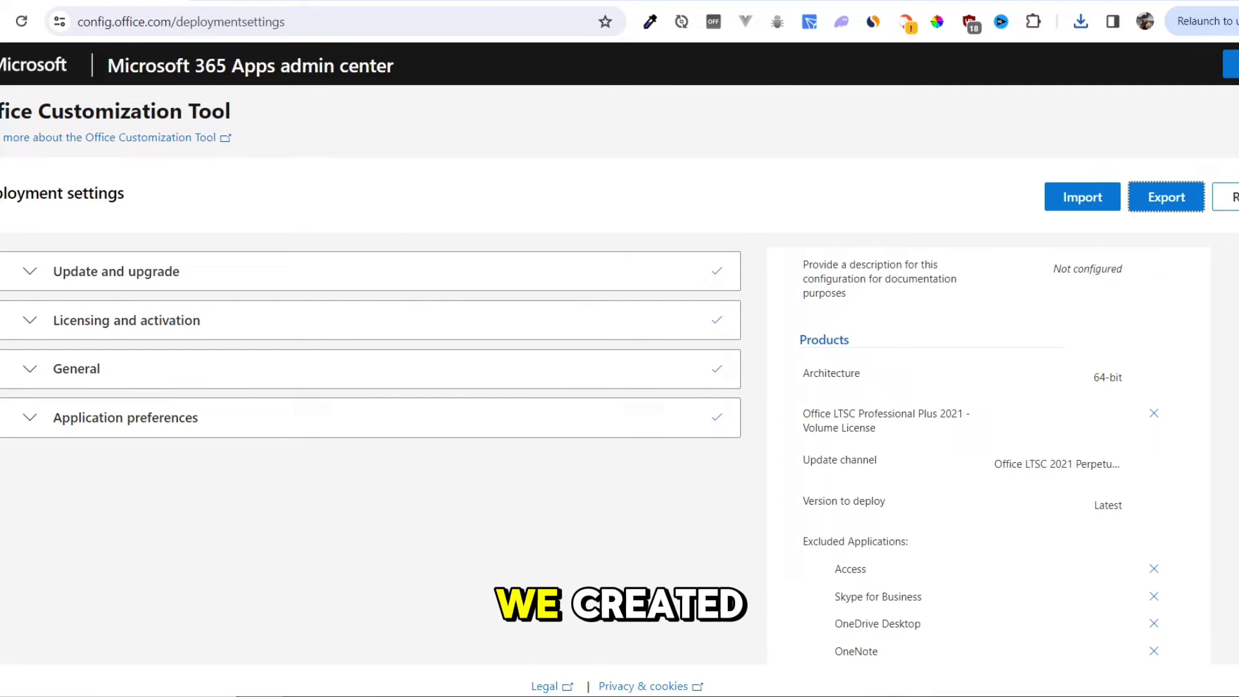
Show the downloaded Configuration.xml in its Downloads folder and create a new folder there named office
{"action": "left_click", "coordinate": [1081, 21]}
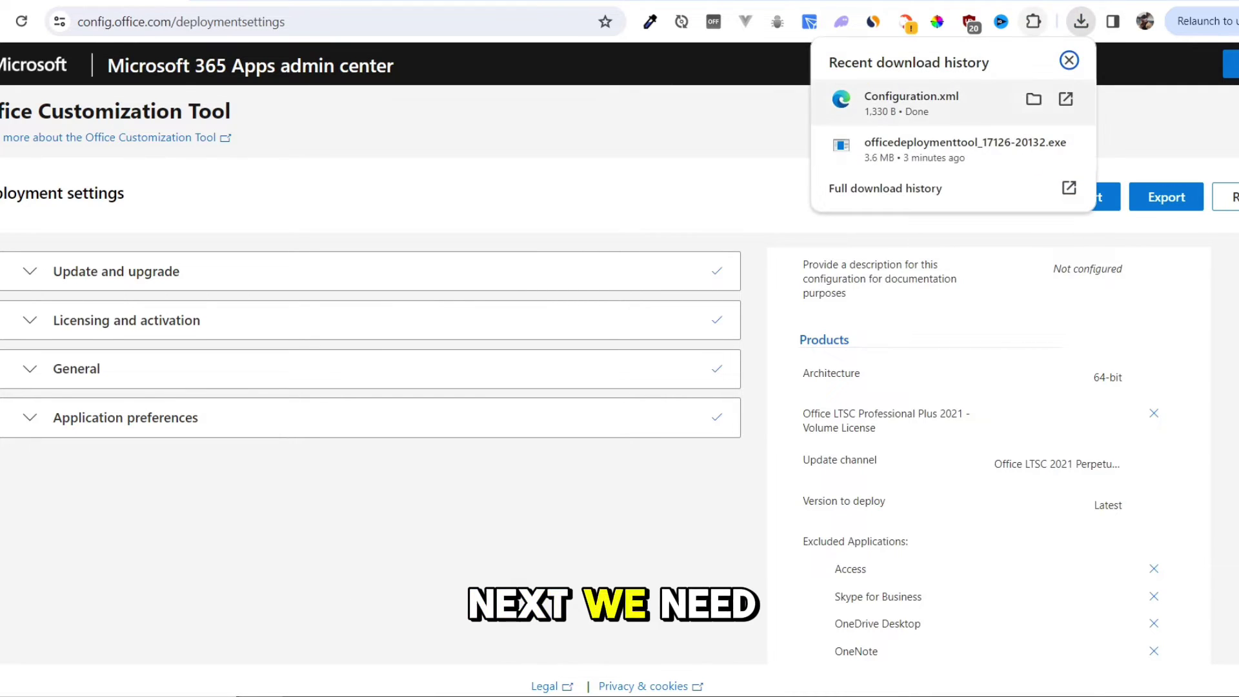
{"action": "left_click", "coordinate": [1034, 98]}
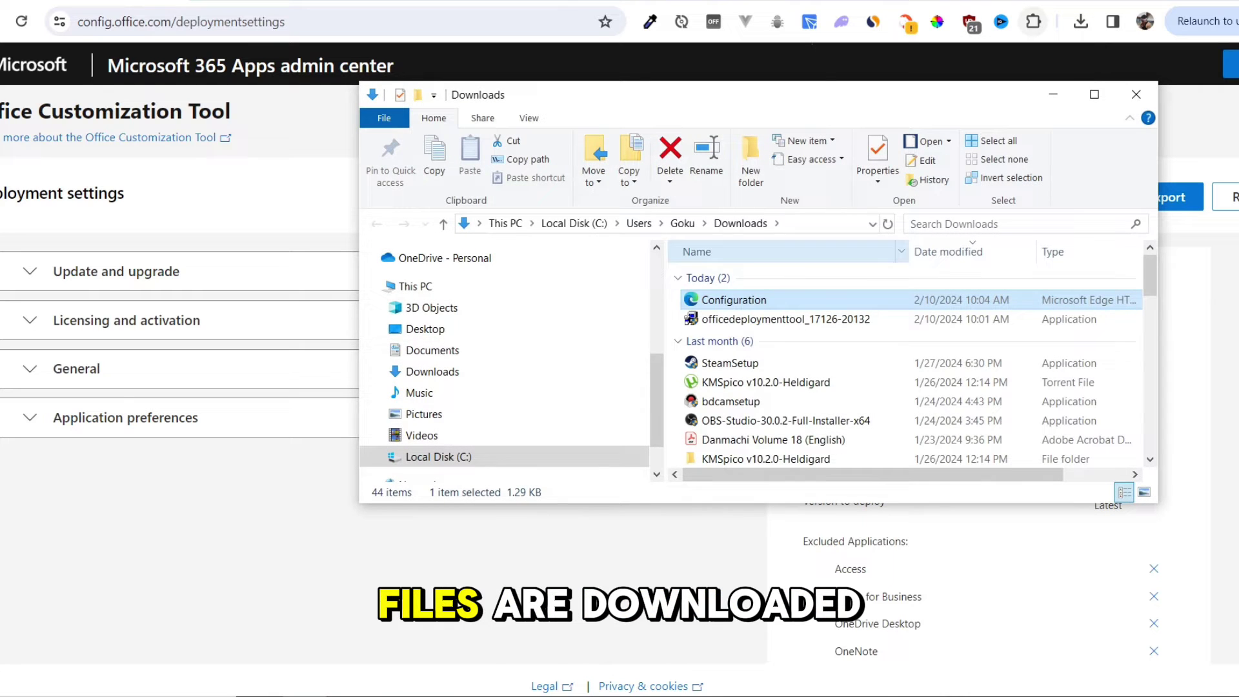
{"action": "right_click", "coordinate": [675, 295]}
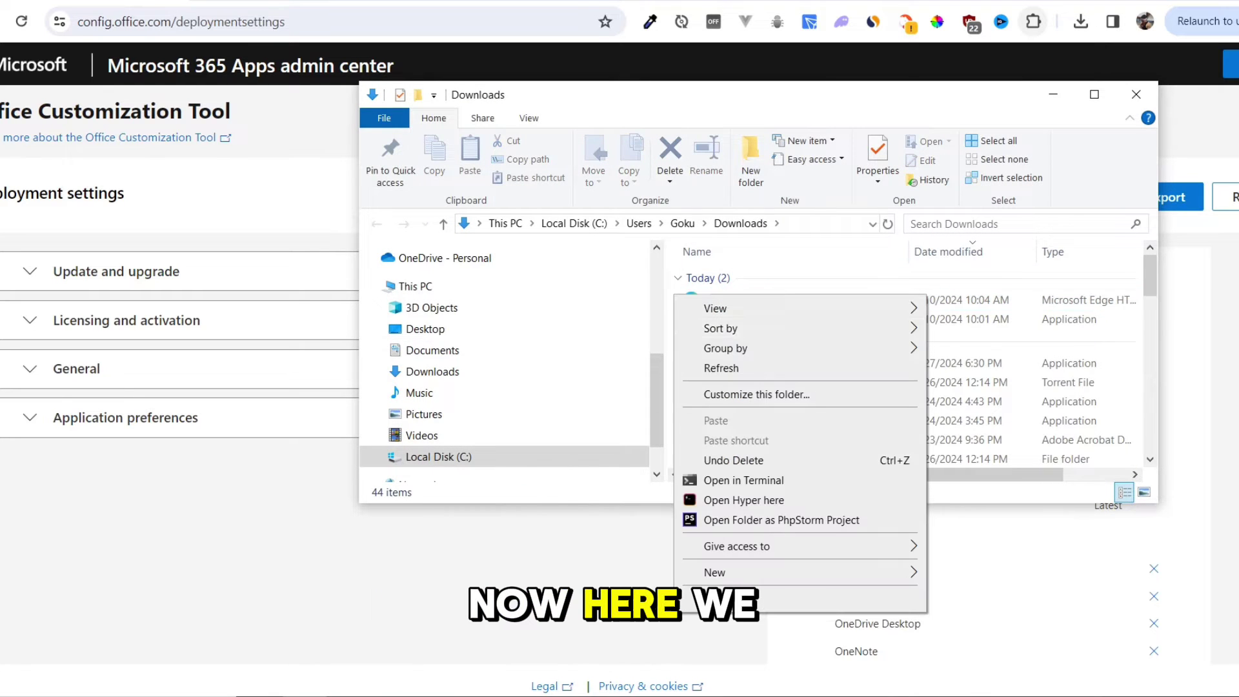
{"action": "mouse_move", "coordinate": [714, 573]}
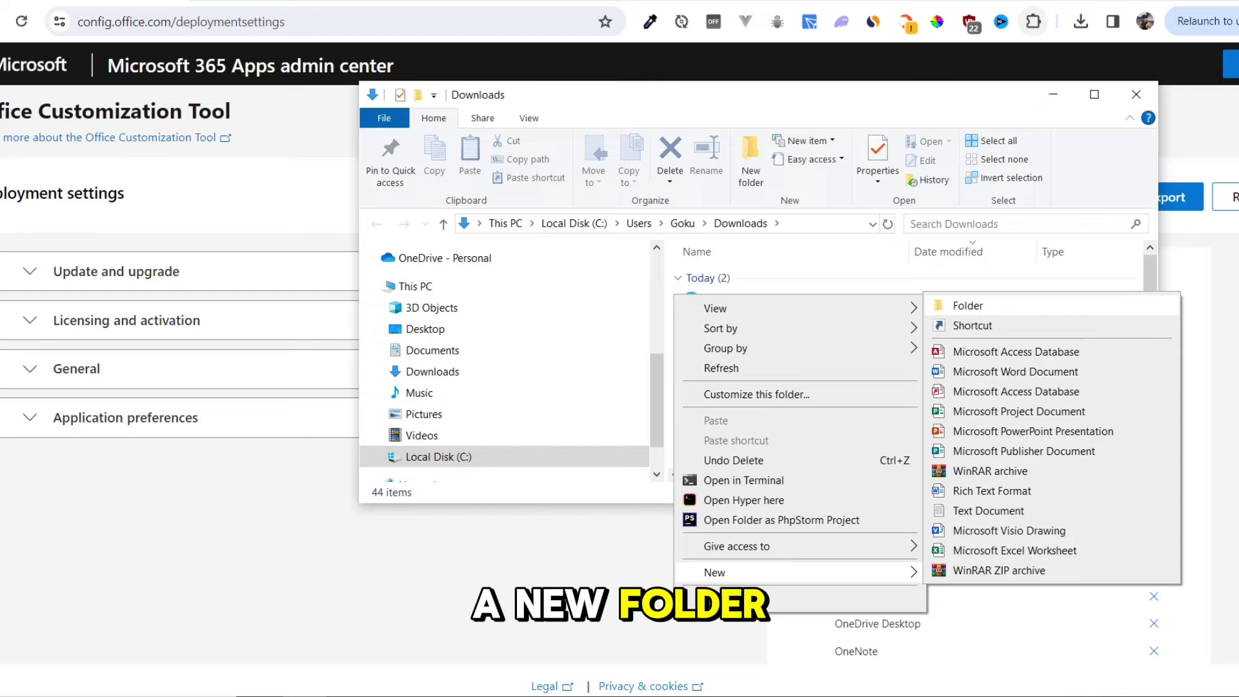
{"action": "left_click", "coordinate": [958, 306]}
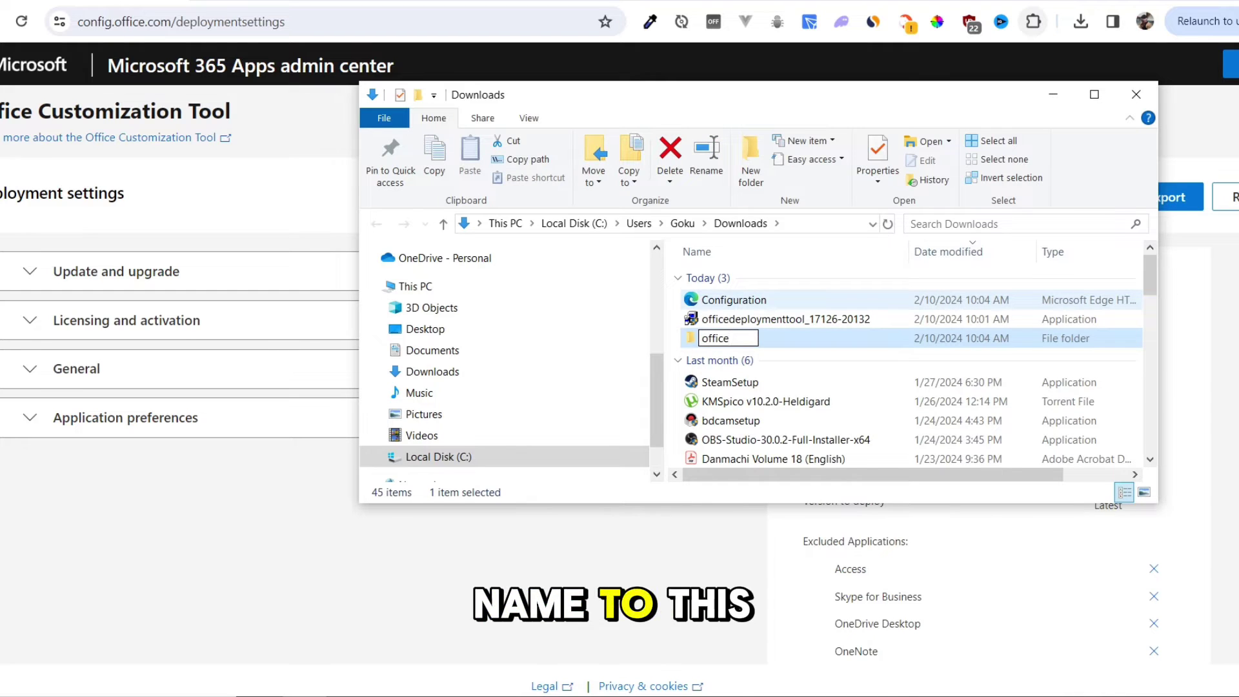
{"action": "key", "text": "Return"}
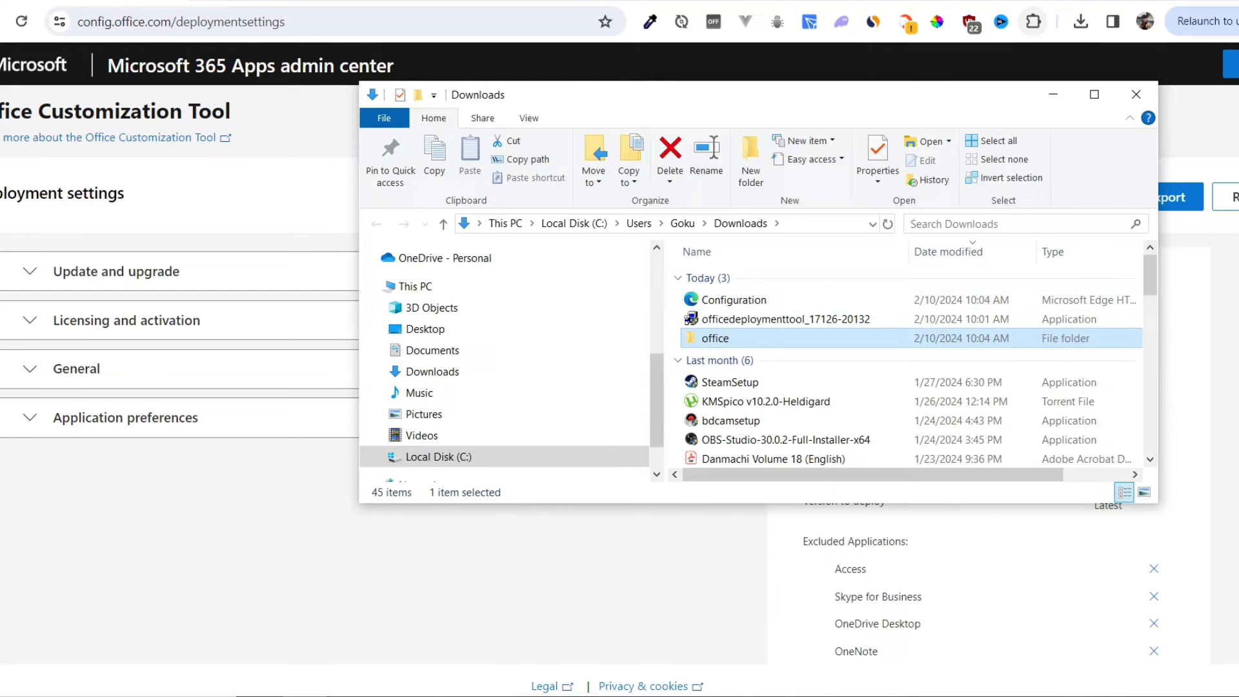
{"action": "left_click_drag", "start_coordinate": [668, 290], "coordinate": [715, 354]}
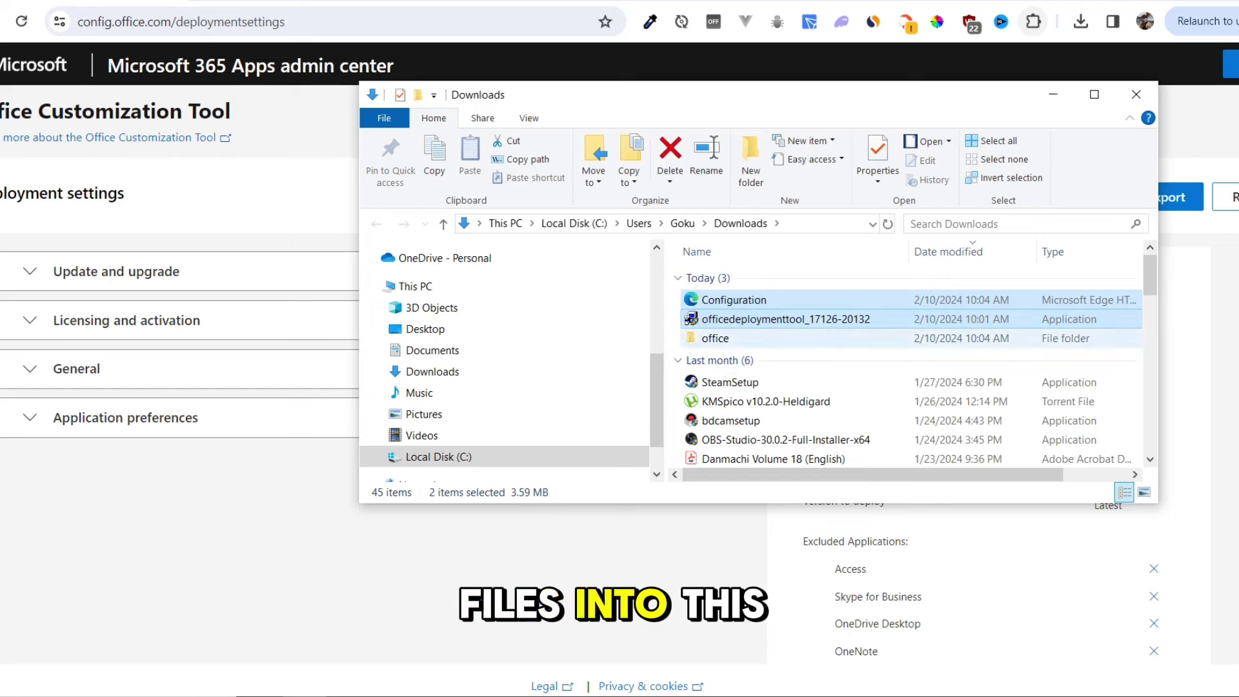
{"action": "left_click_drag", "start_coordinate": [728, 301], "coordinate": [726, 340]}
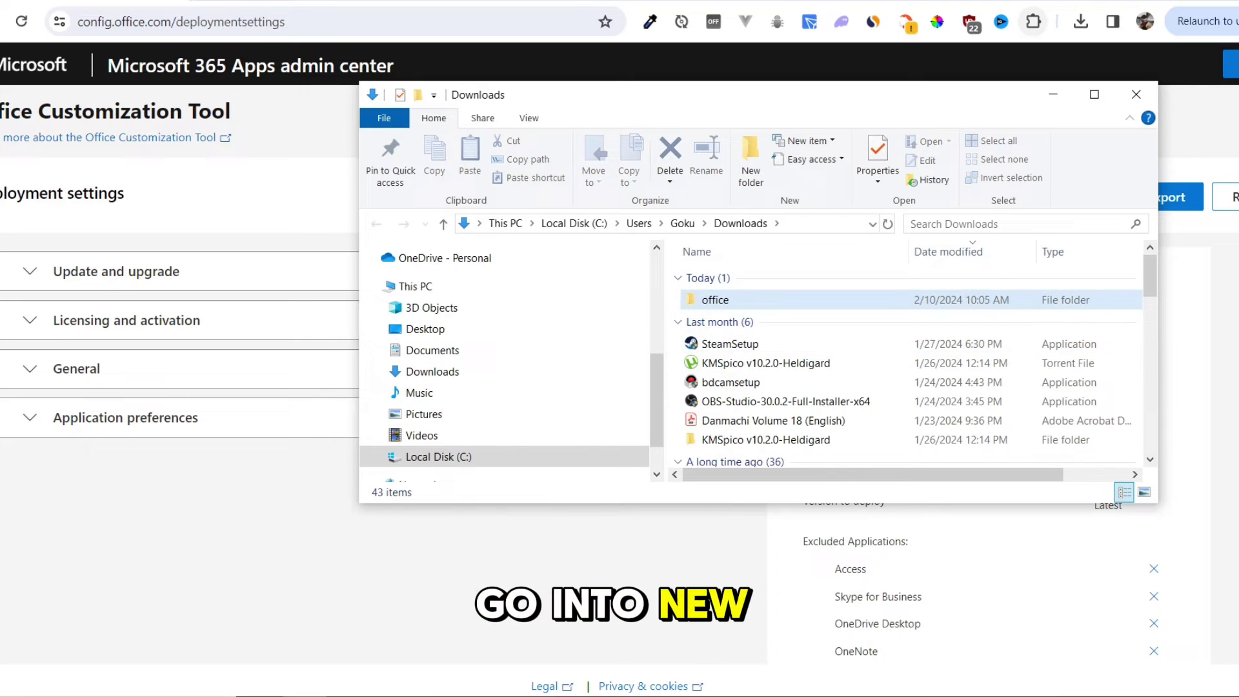
{"action": "double_click", "coordinate": [722, 298]}
{"action": "double_click", "coordinate": [749, 299]}
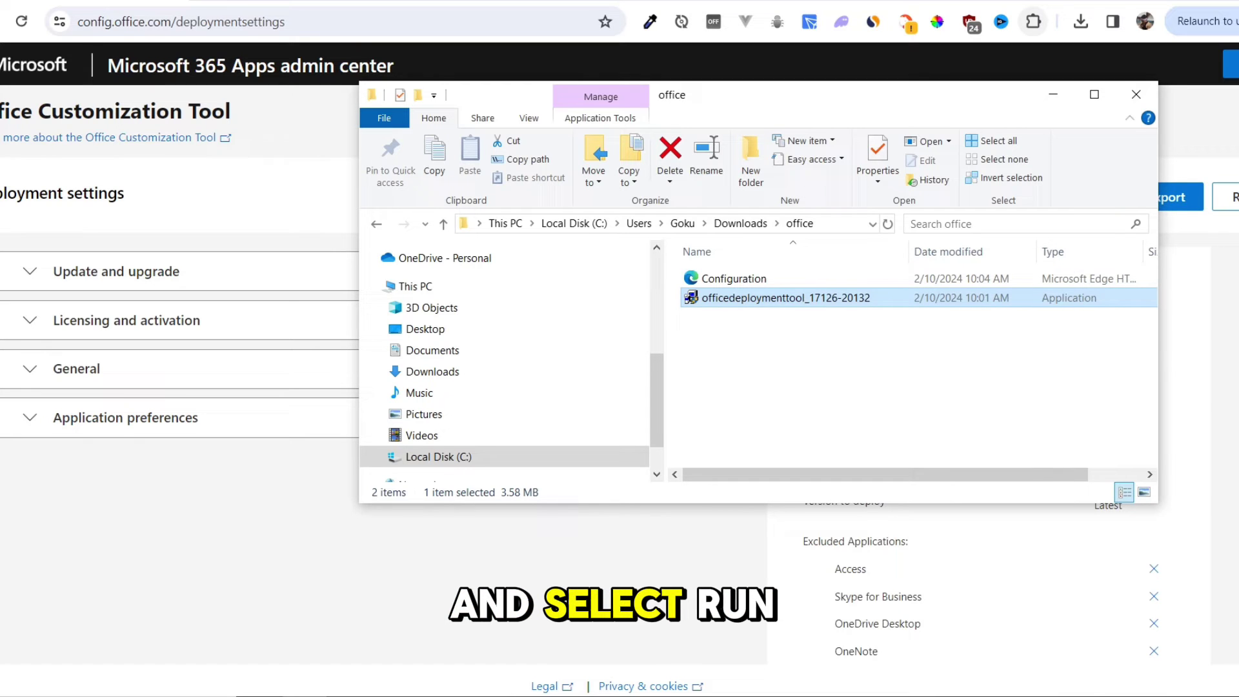
{"action": "right_click", "coordinate": [749, 298]}
{"action": "left_click", "coordinate": [794, 107]}
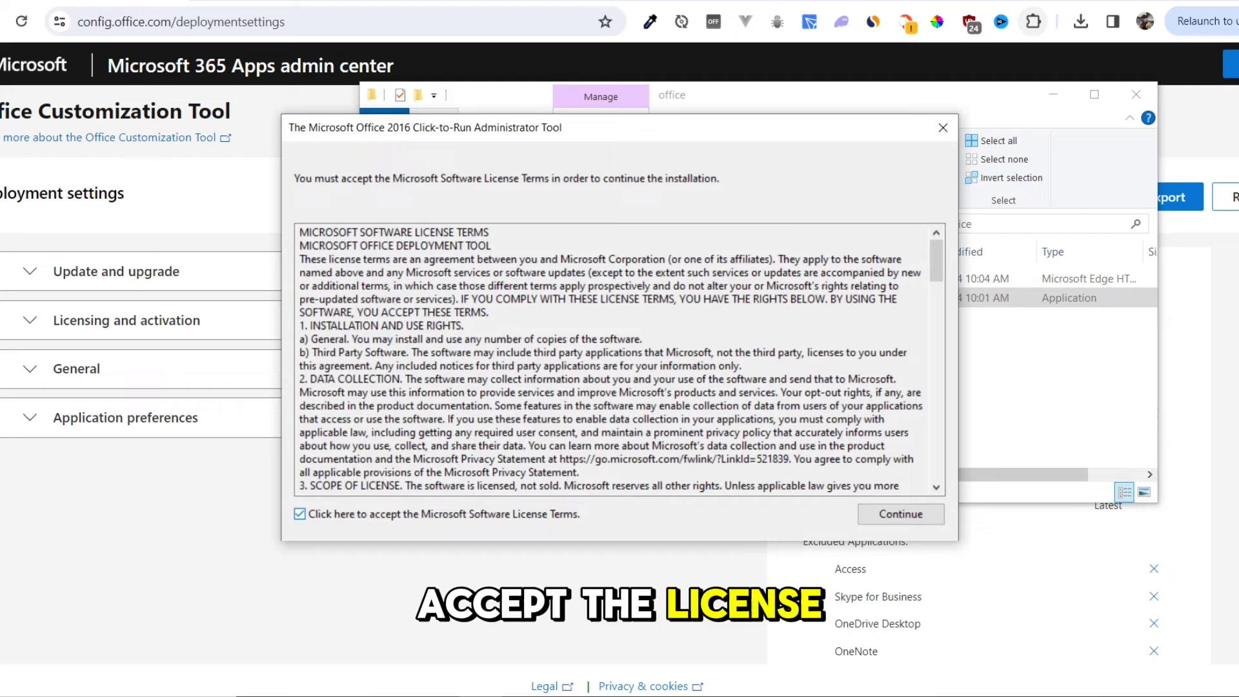
{"action": "left_click", "coordinate": [901, 514]}
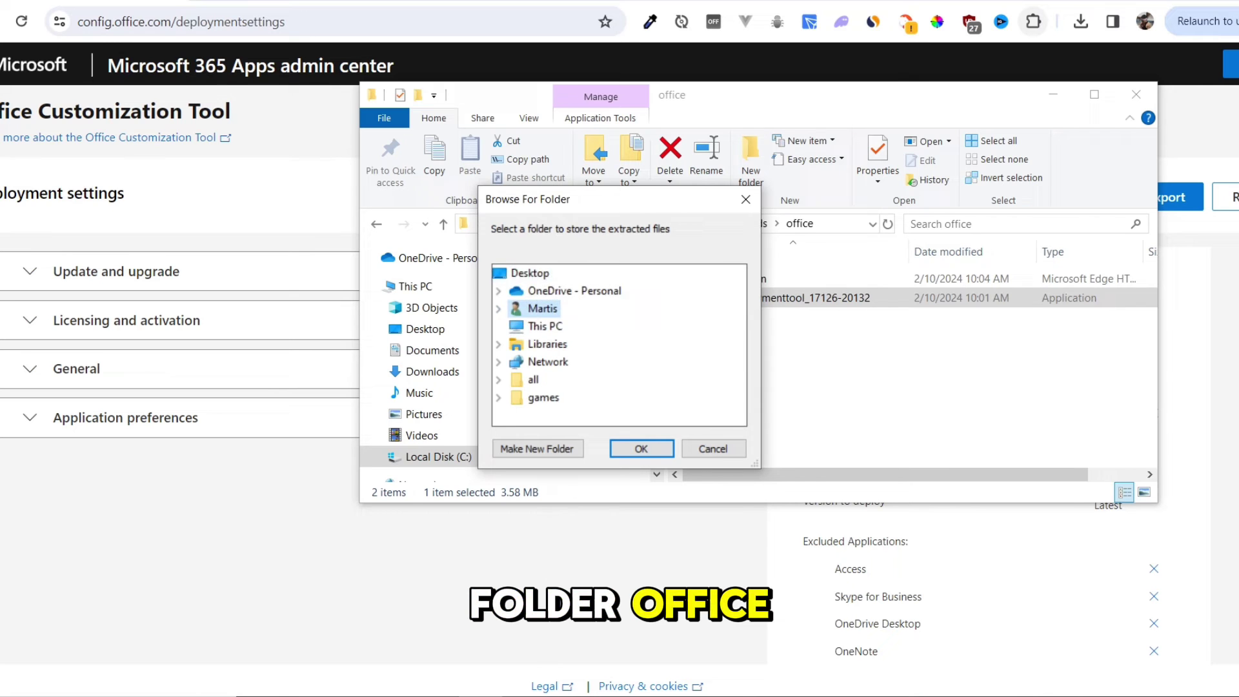
Extract the deployment tool's files into the office folder inside Downloads and close the completion message
{"action": "left_click", "coordinate": [545, 327]}
{"action": "left_click", "coordinate": [571, 343]}
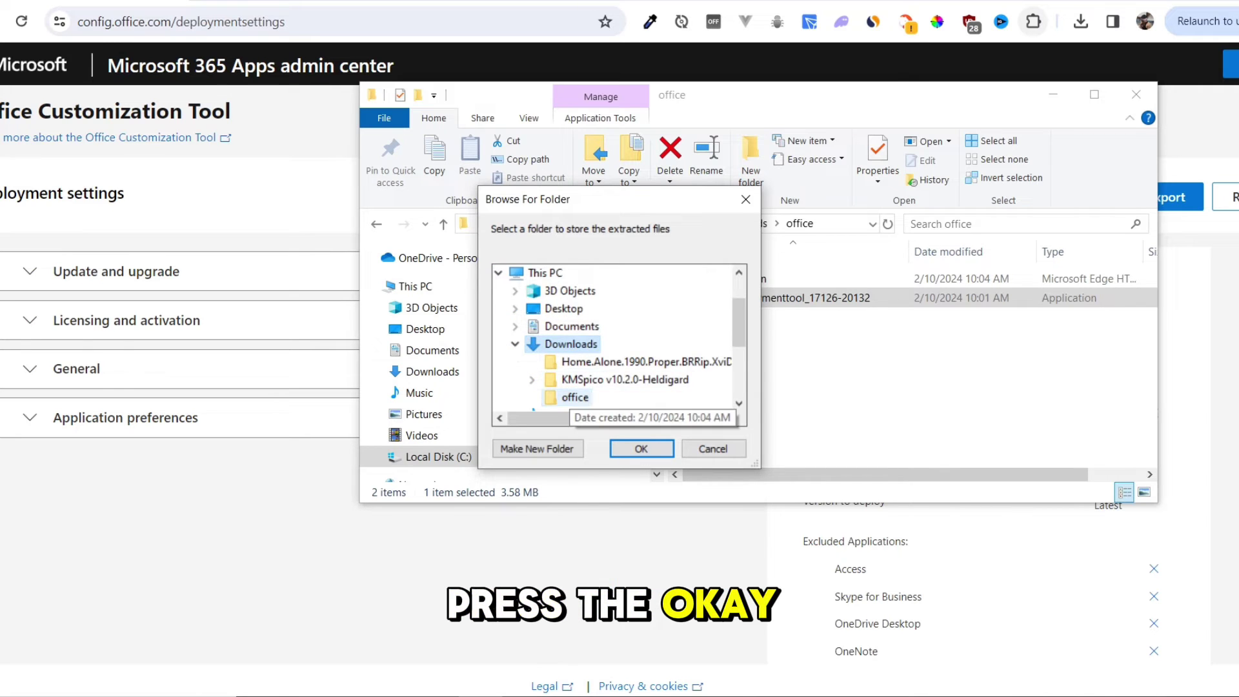
{"action": "left_click", "coordinate": [574, 398]}
{"action": "left_click", "coordinate": [642, 450]}
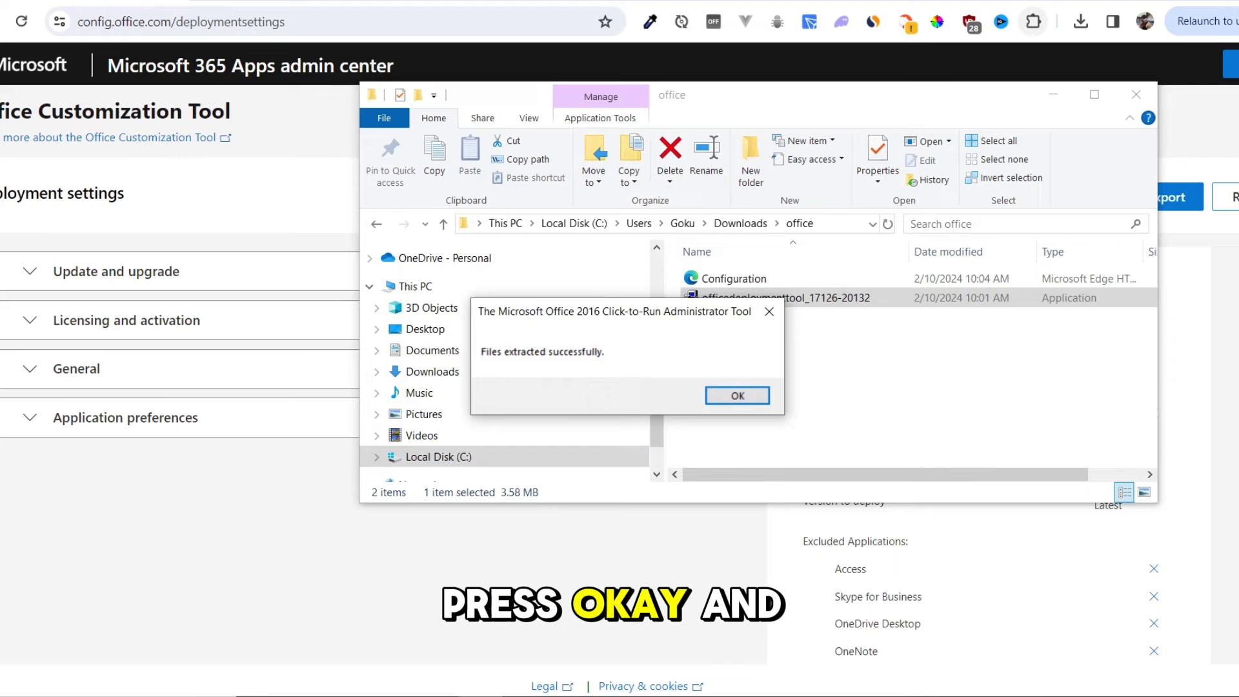
{"action": "left_click", "coordinate": [737, 395]}
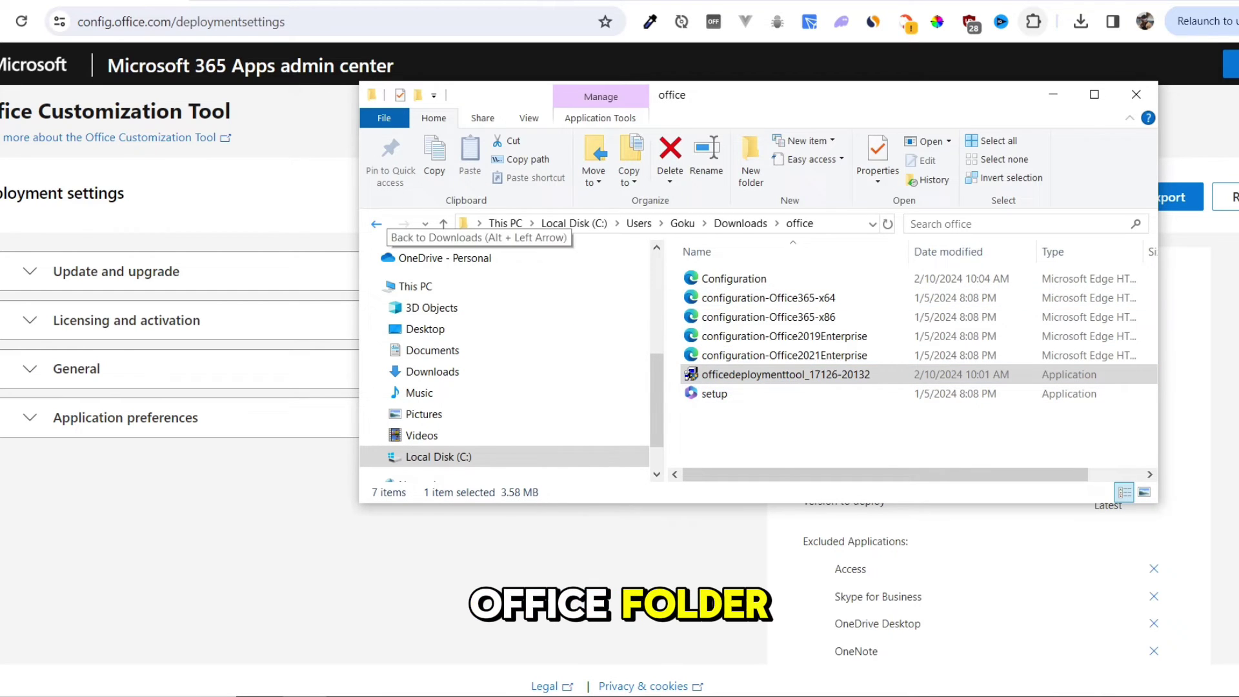
Move the office folder from Downloads to Local Disk (C:) and look through the drive's contents for it
{"action": "left_click", "coordinate": [377, 224]}
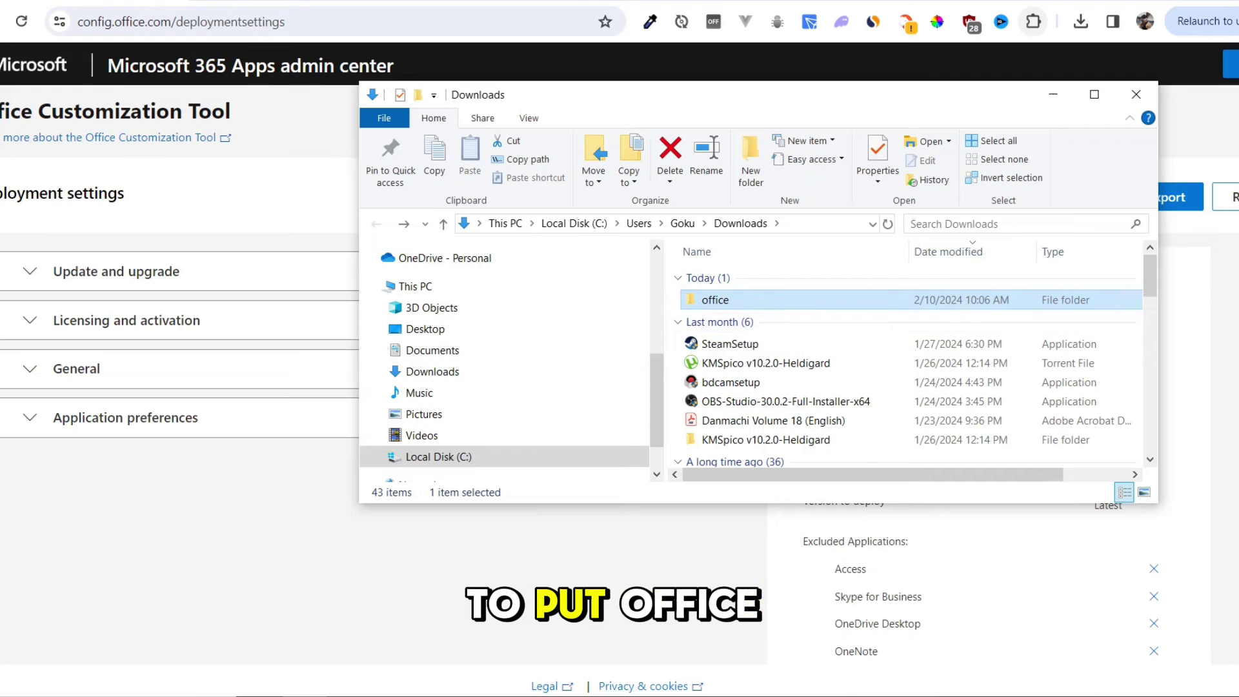
{"action": "left_click_drag", "start_coordinate": [715, 300], "coordinate": [574, 223]}
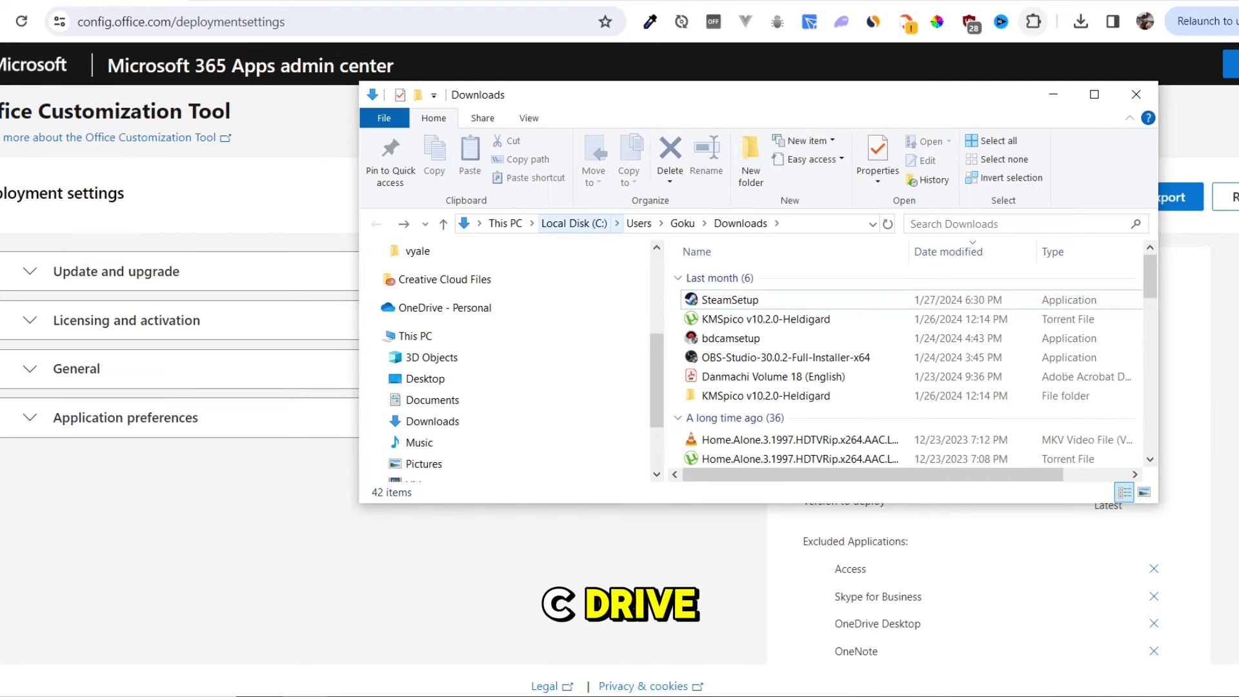
{"action": "left_click", "coordinate": [573, 223]}
{"action": "left_click_drag", "start_coordinate": [1150, 351], "coordinate": [1150, 387]}
{"action": "left_click", "coordinate": [775, 323]}
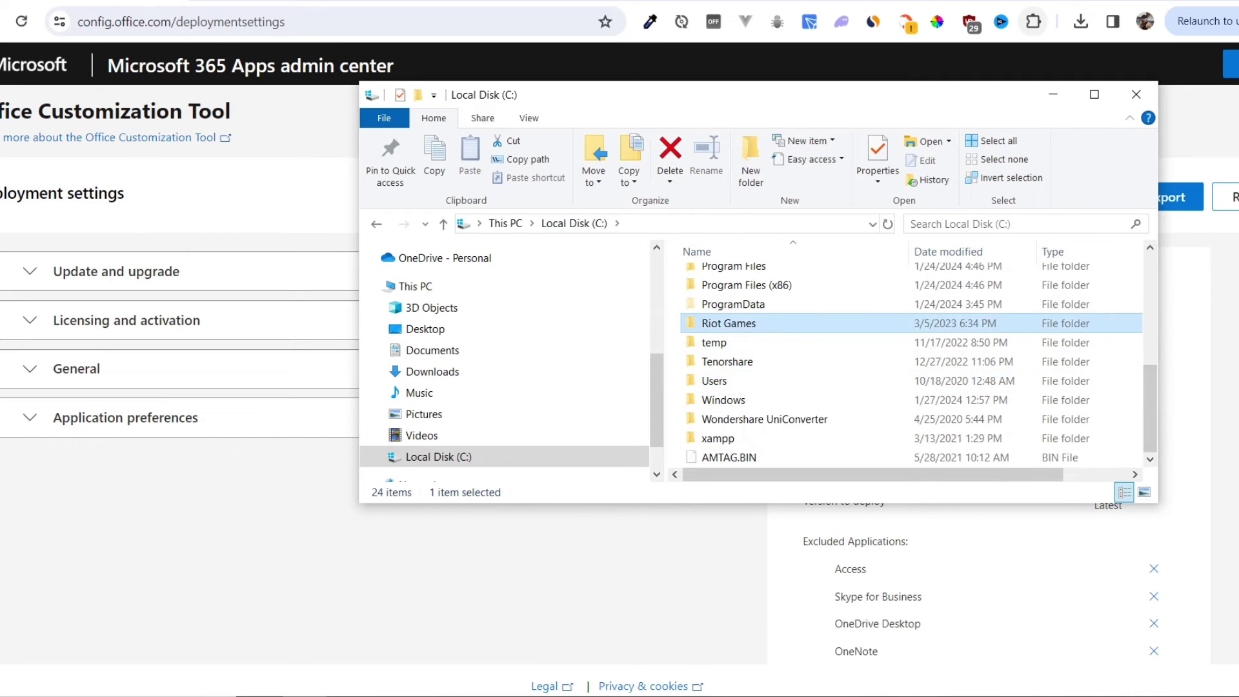
{"action": "scroll", "coordinate": [903, 362], "scroll_direction": "up", "scroll_amount": 3}
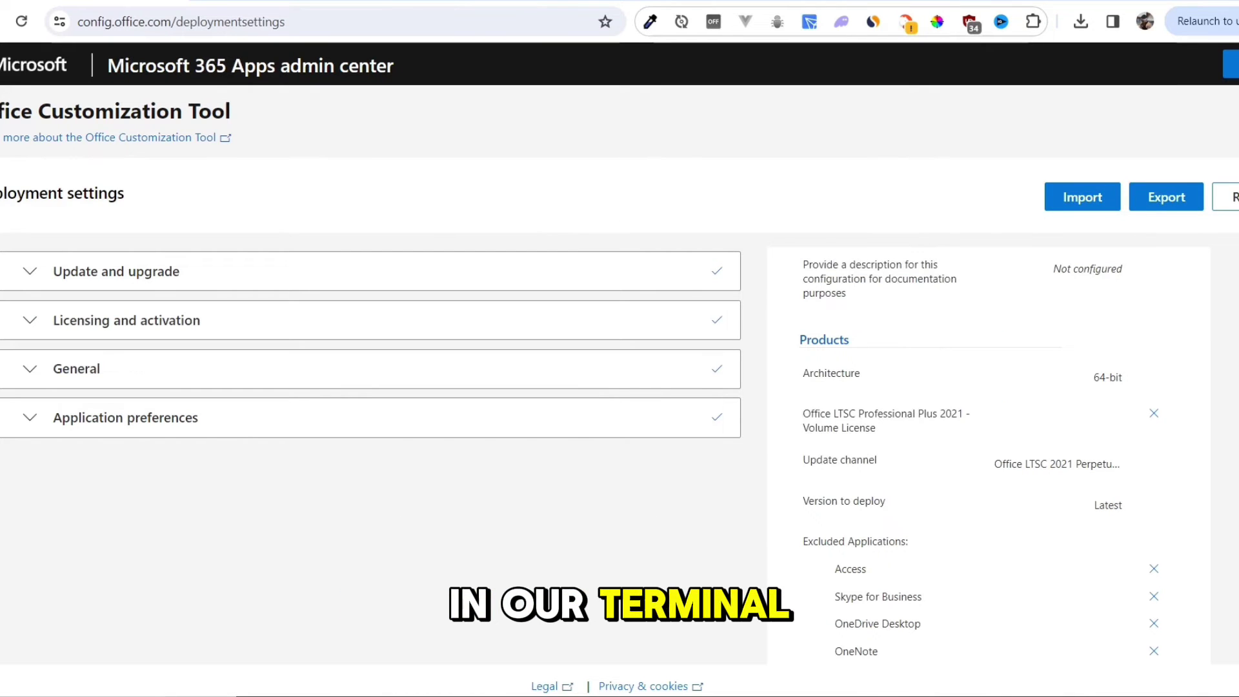
Search Windows for cmd and run the best match, MeshLabServer, as administrator to open a command prompt
{"action": "key", "text": "super"}
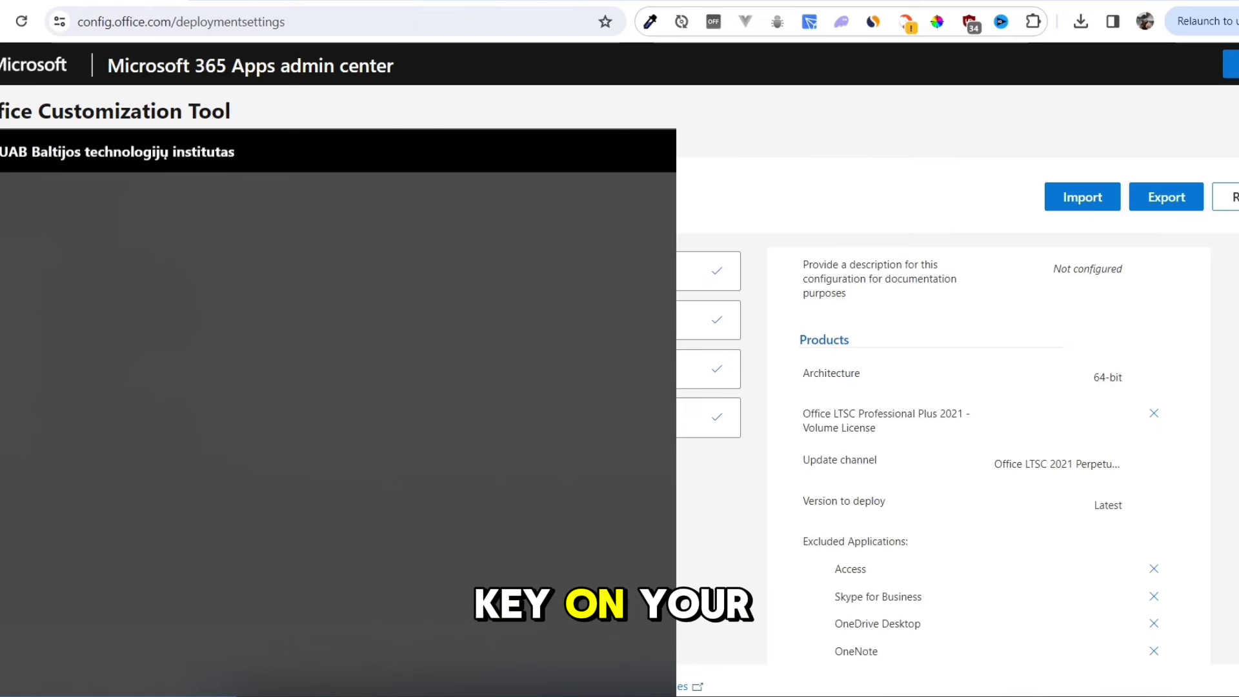
{"action": "type", "text": "cm"}
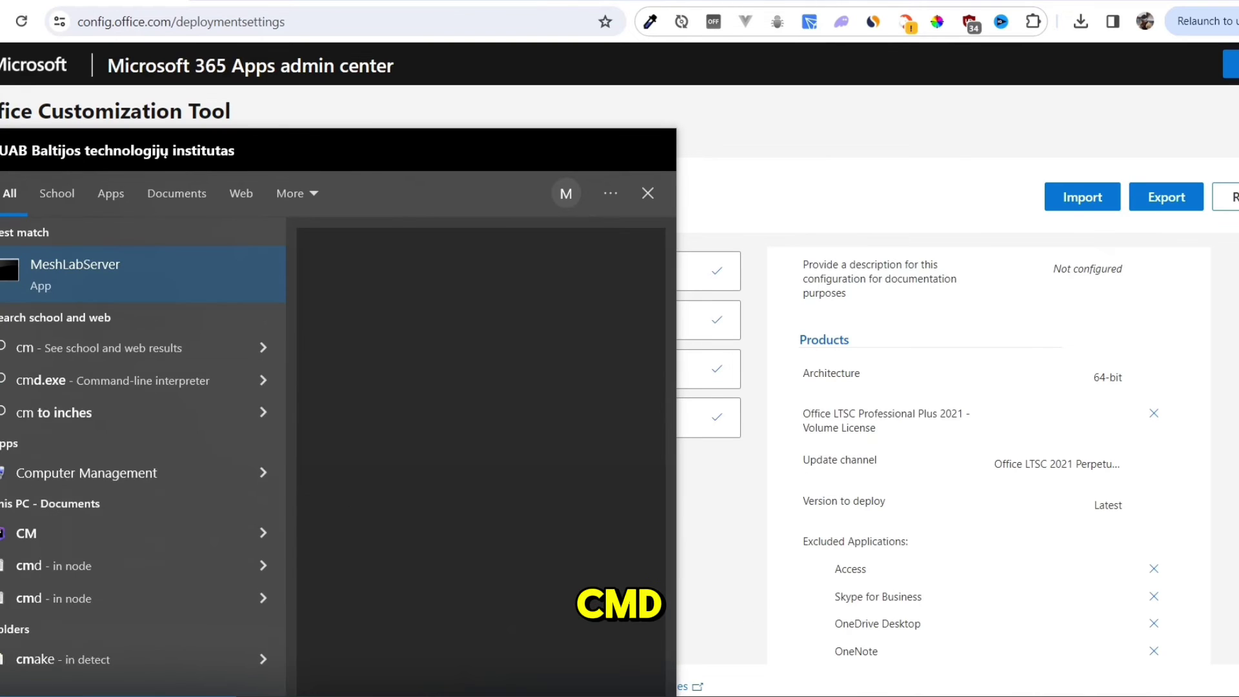
{"action": "type", "text": "d"}
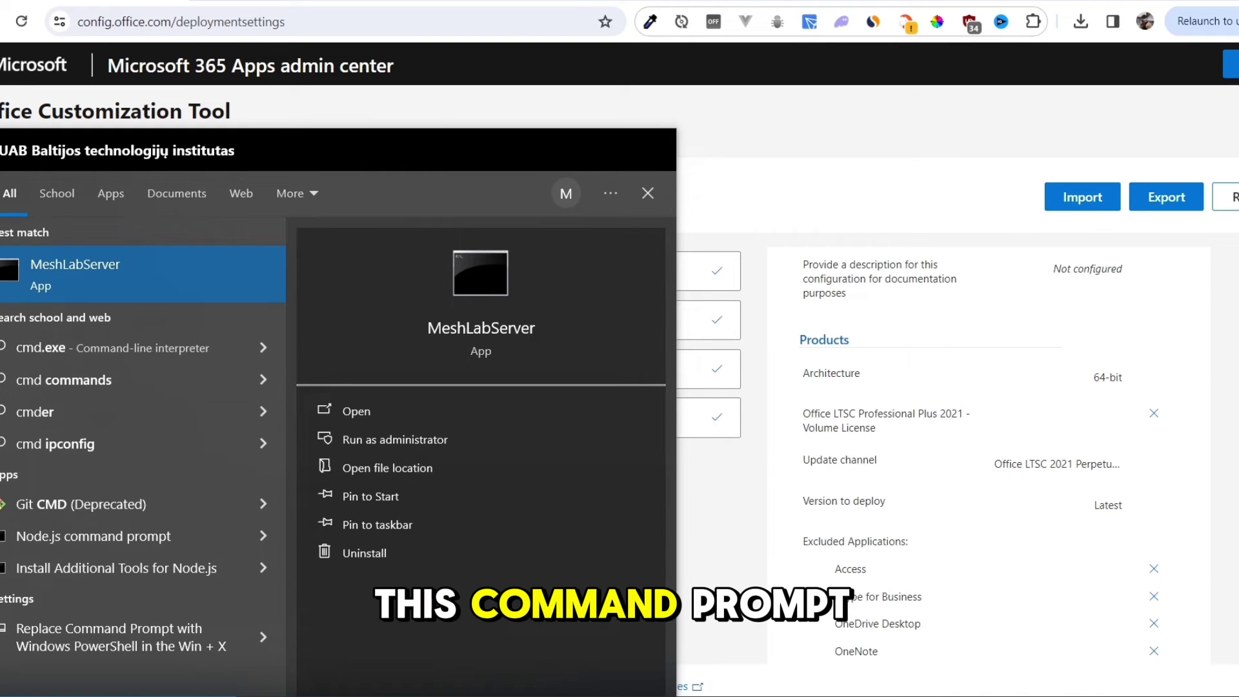
{"action": "right_click", "coordinate": [89, 269]}
{"action": "key", "text": "Down"}
{"action": "key", "text": "Down"}
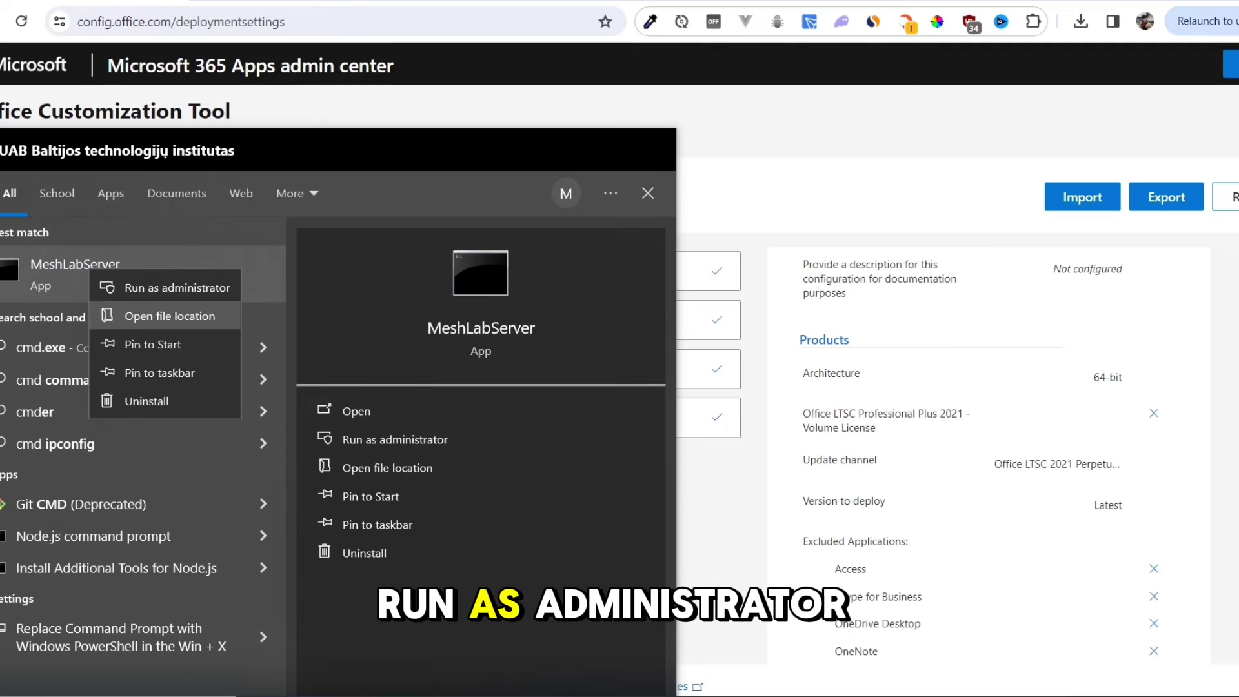
{"action": "key", "text": "Up"}
{"action": "key", "text": "Return"}
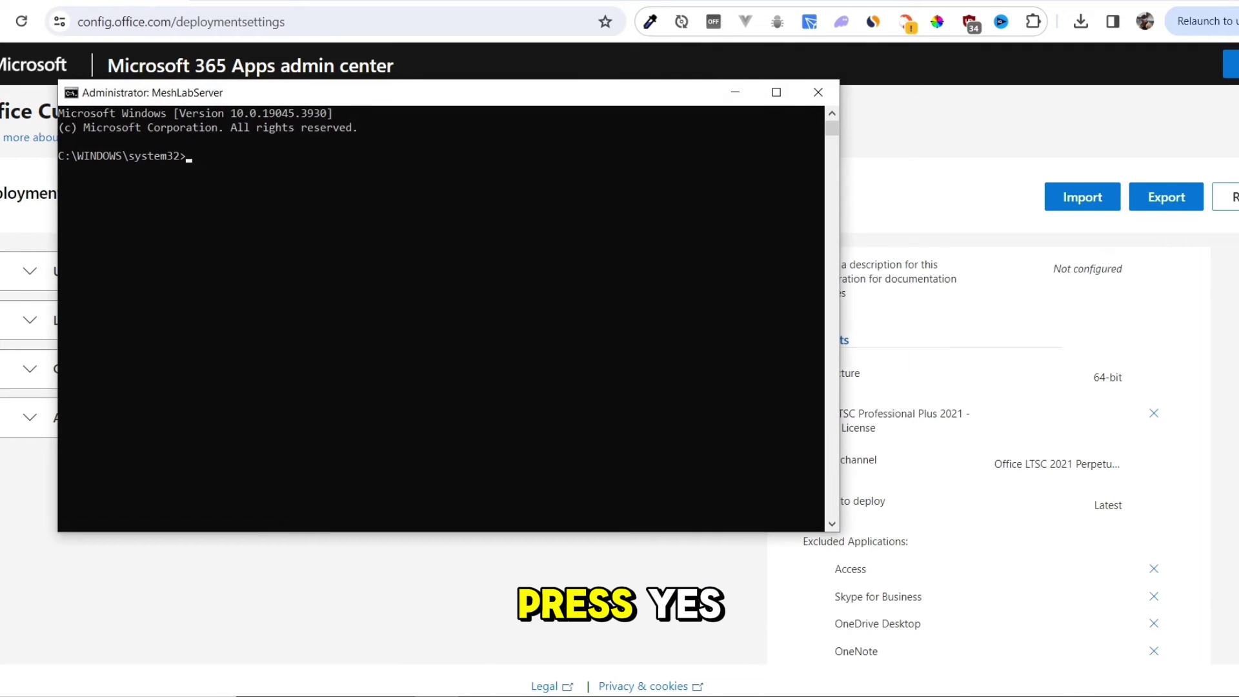
Change the command prompt's directory to c:\office and run setup /configure configuration.xml
{"action": "type", "text": "cd c:\\office"}
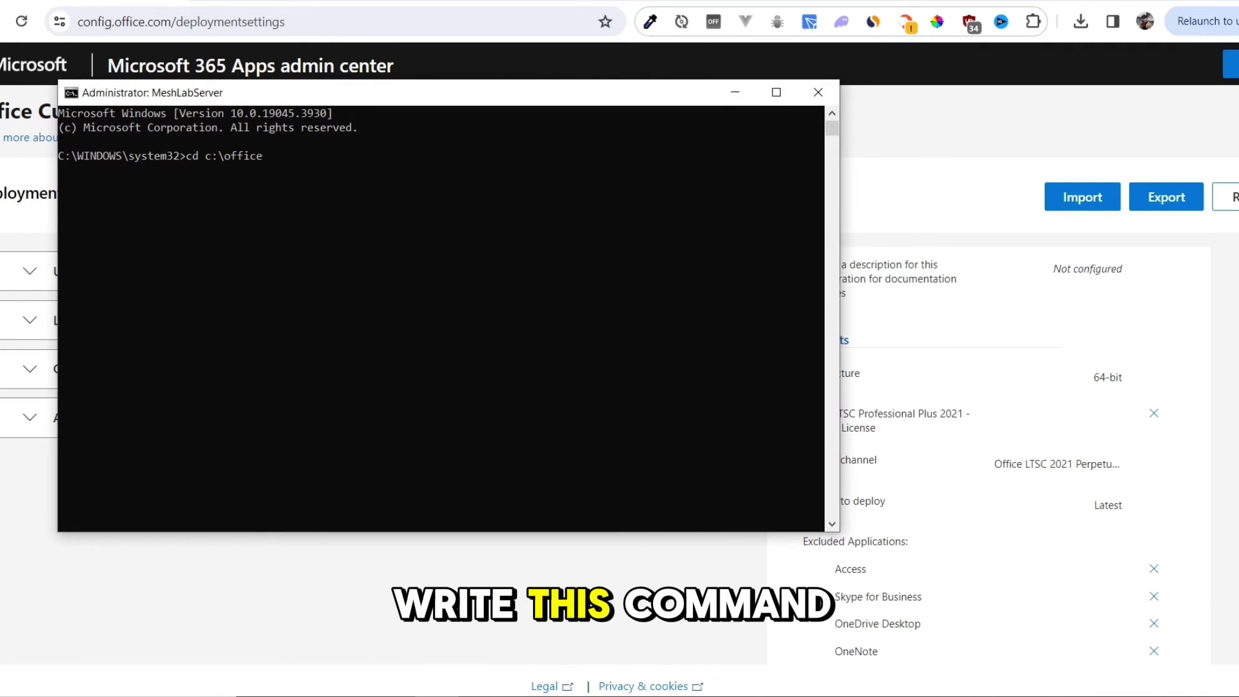
{"action": "key", "text": "Return"}
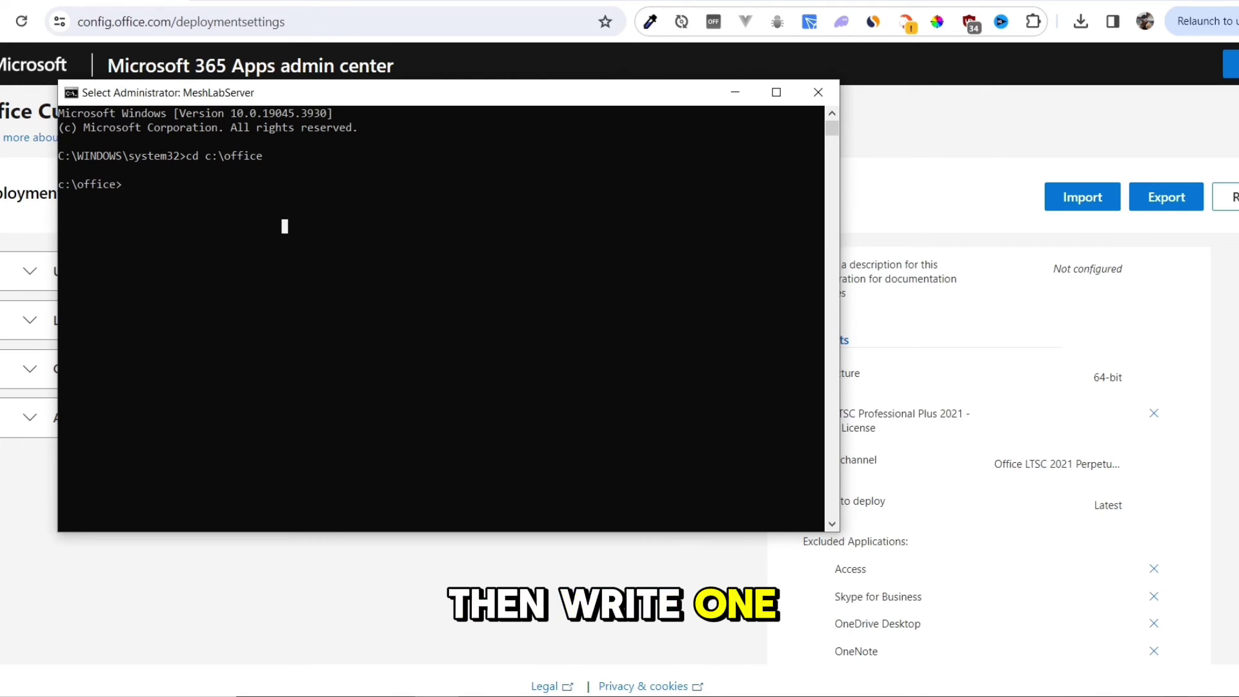
{"action": "right_click", "coordinate": [284, 226]}
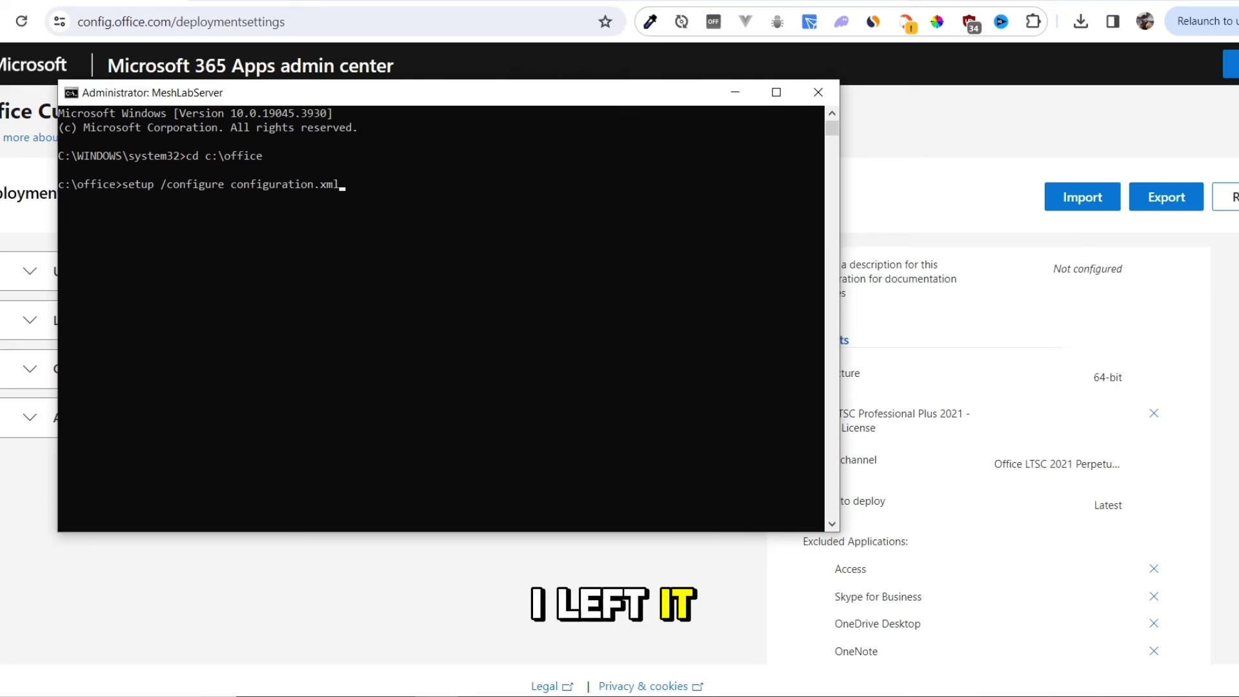
{"action": "key", "text": "Return"}
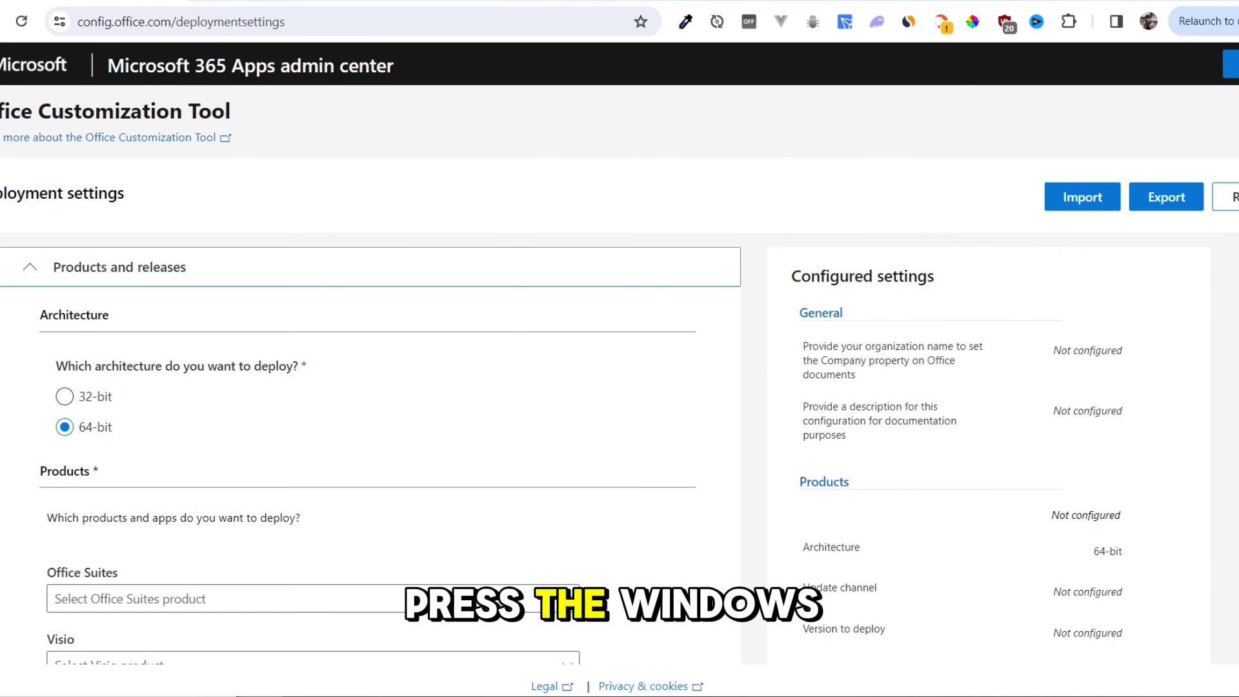
Search Windows for the Excel app to check the Office installation, and close the search
{"action": "key", "text": "super"}
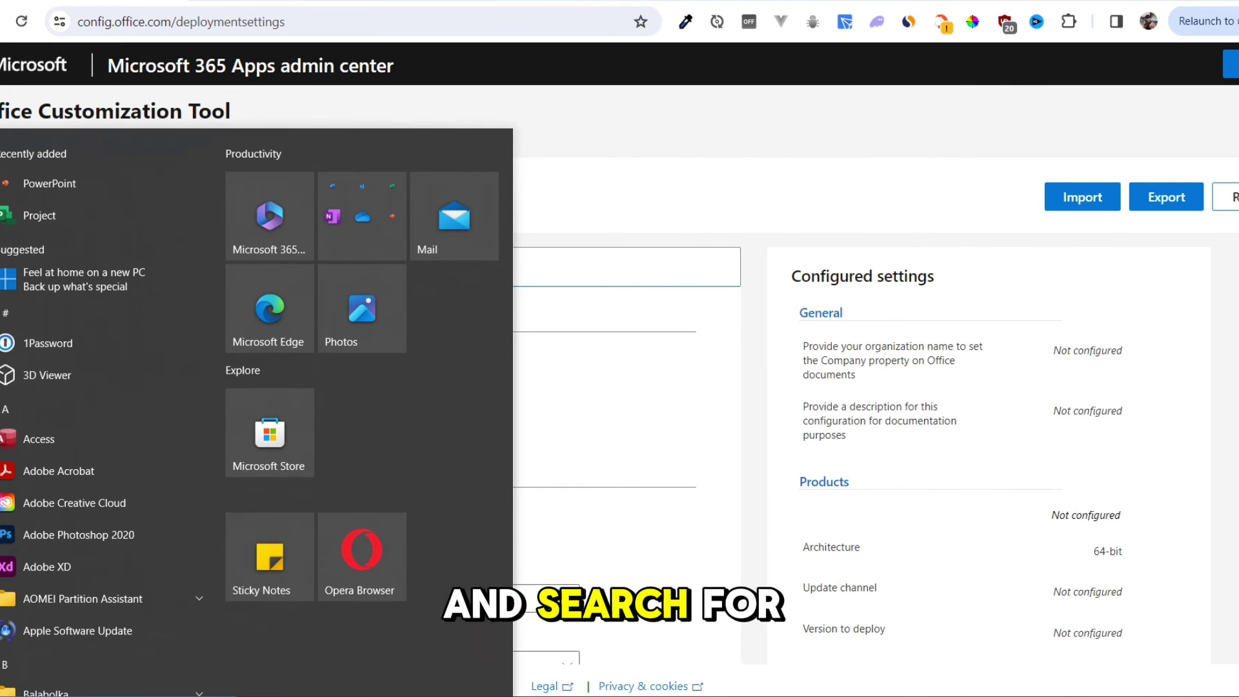
{"action": "type", "text": "execel"}
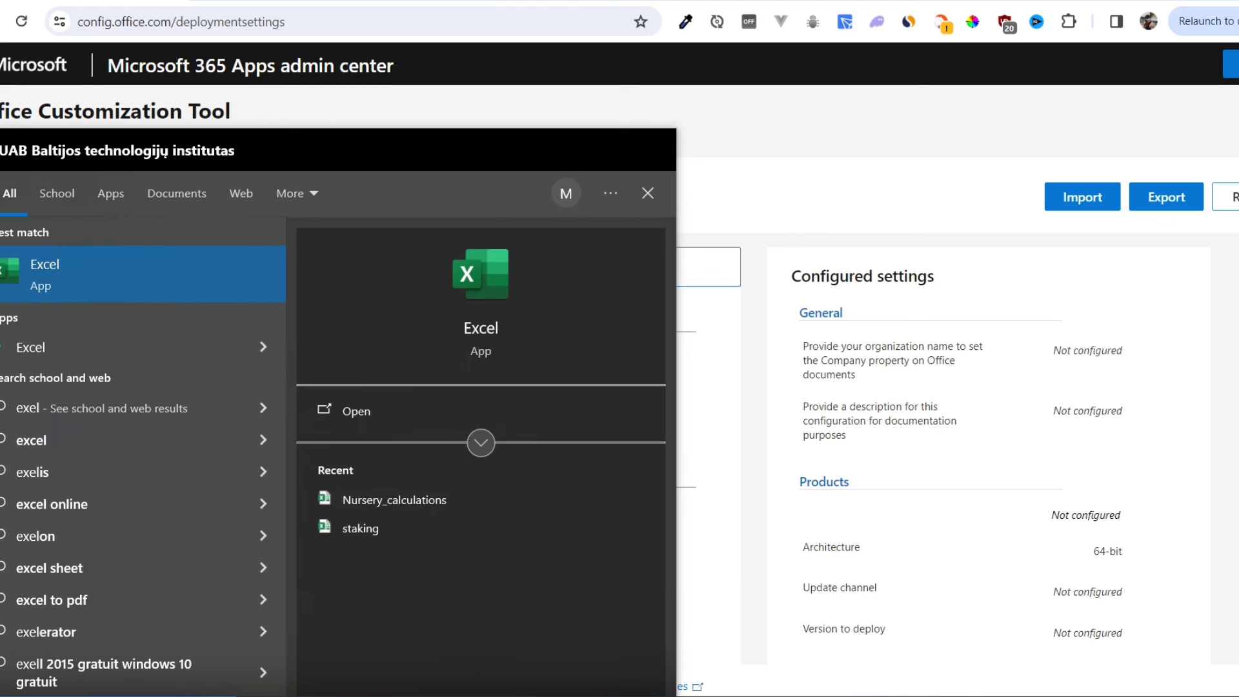
{"action": "key", "text": "Escape"}
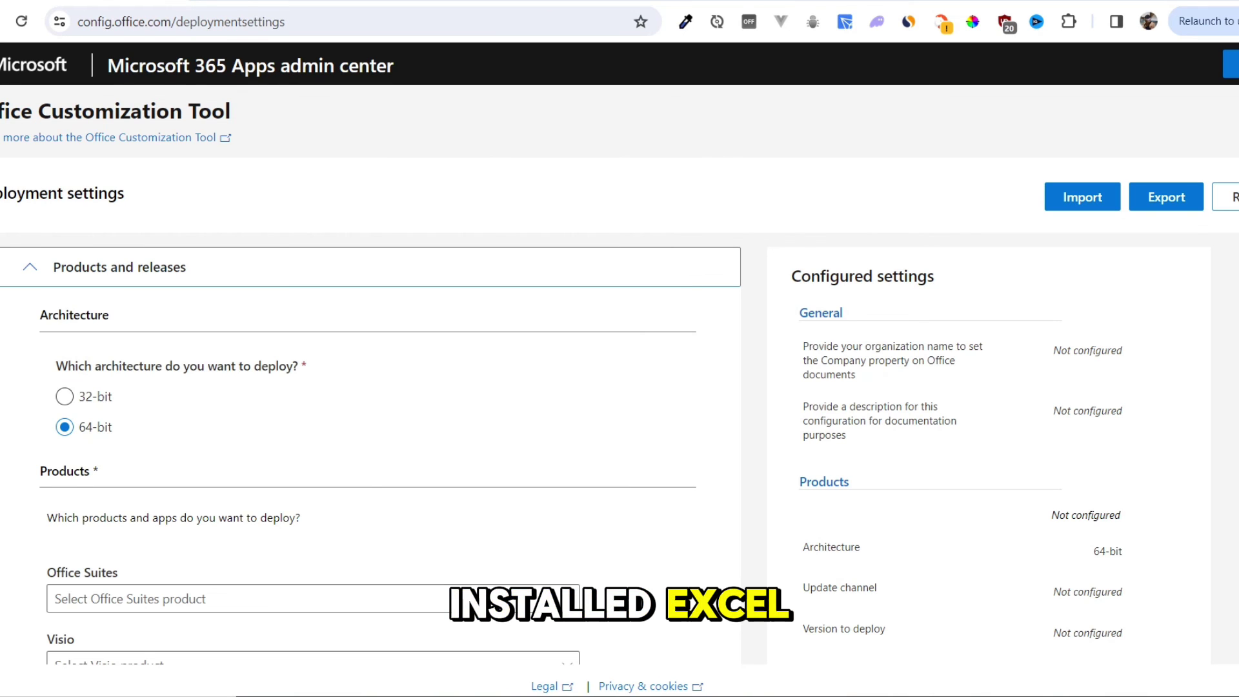